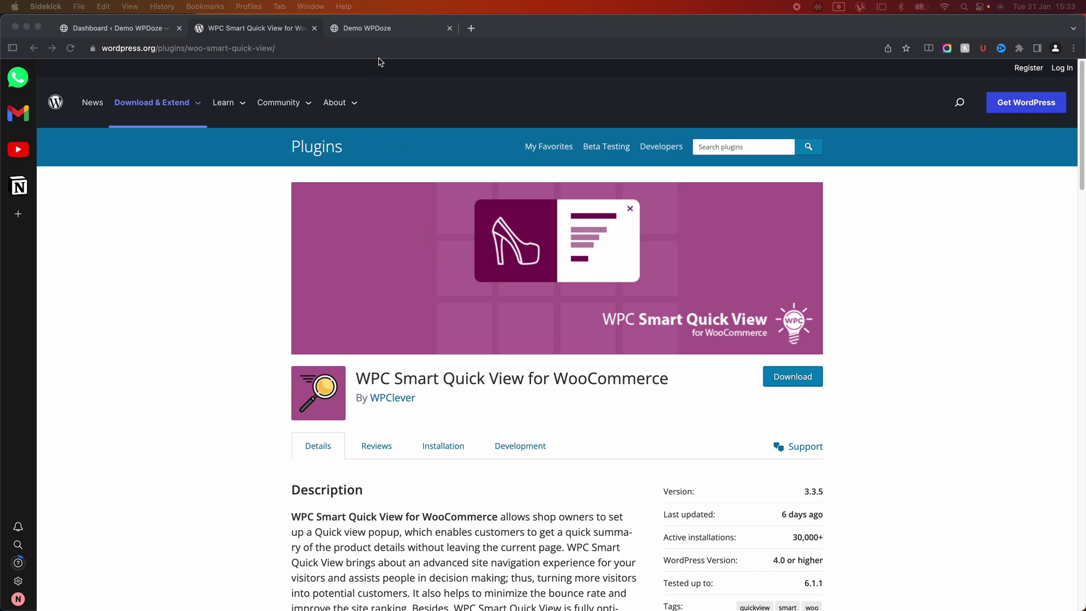
Step: Look over the demo store's home page and examine the product cards on its Shop page
click(379, 32)
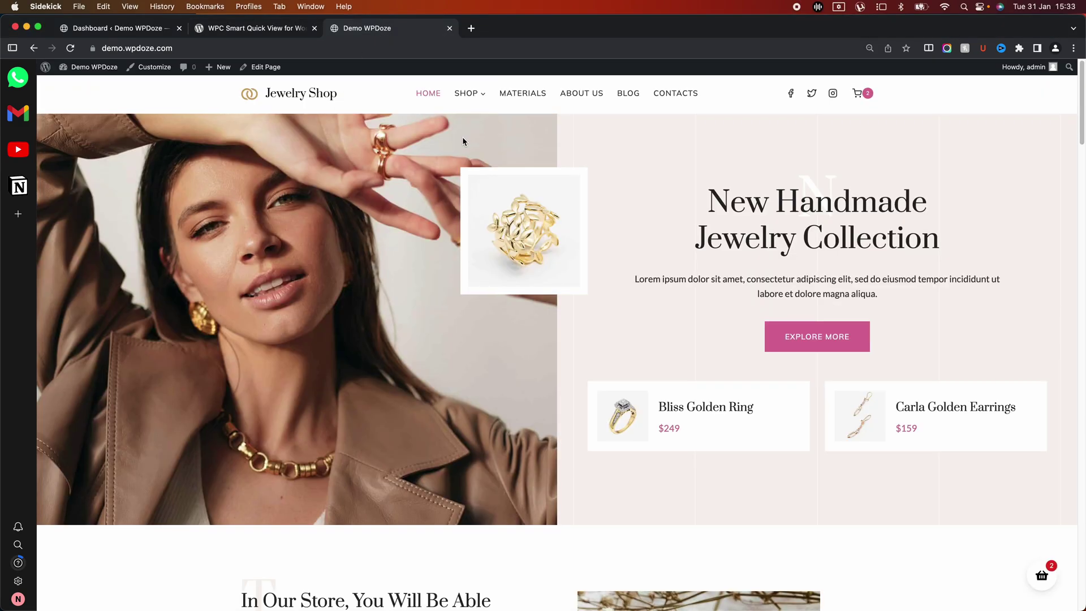
scroll(458, 141, down, 6)
scroll(459, 154, down, 4)
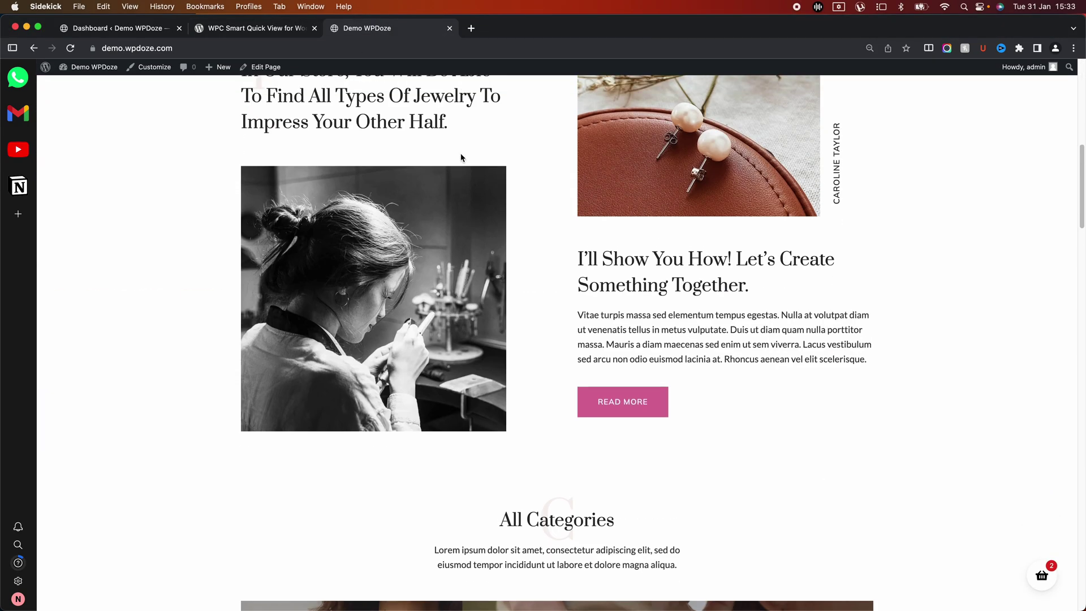
scroll(459, 155, up, 15)
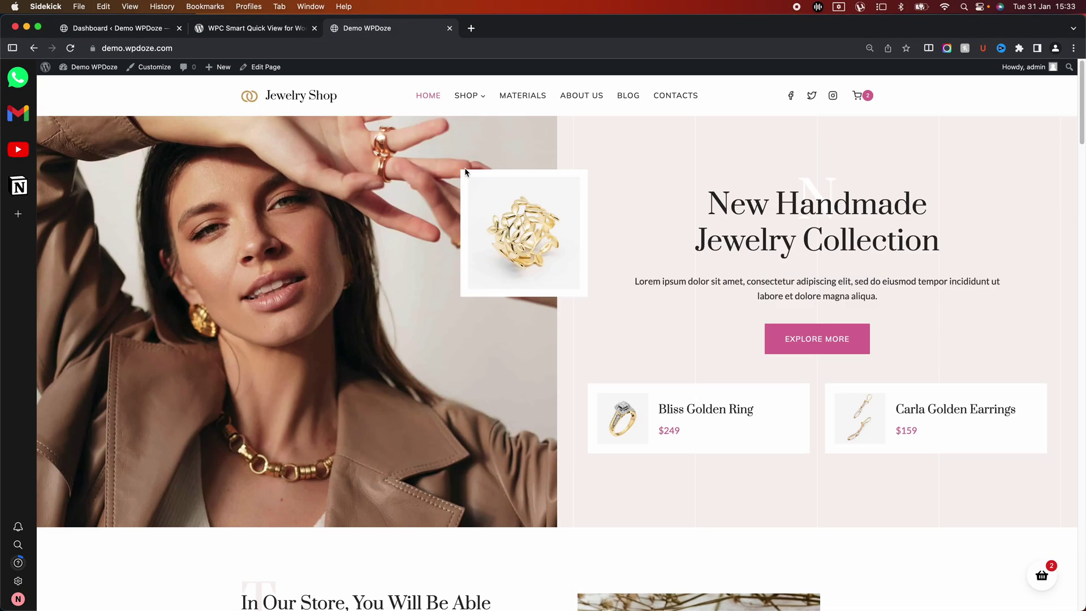
click(464, 95)
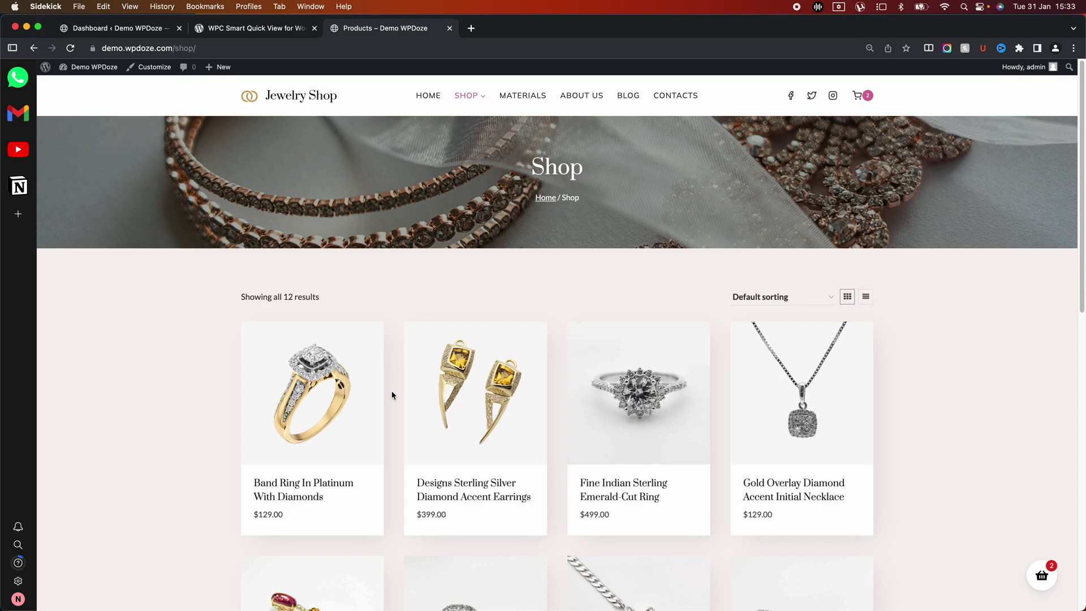
scroll(475, 407, down, 1)
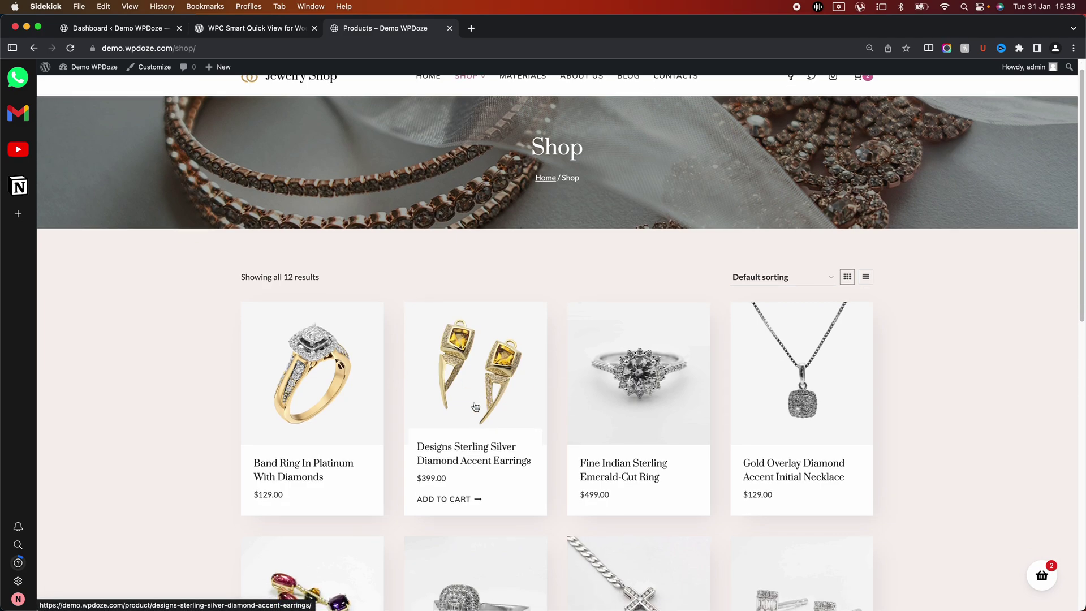
scroll(475, 407, down, 1)
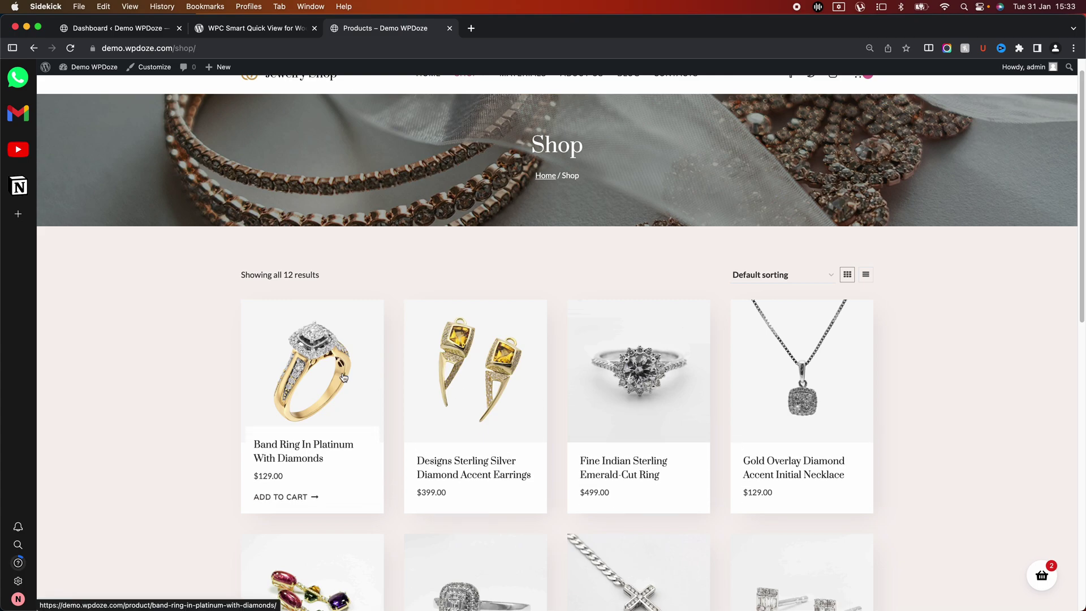
scroll(430, 377, down, 1)
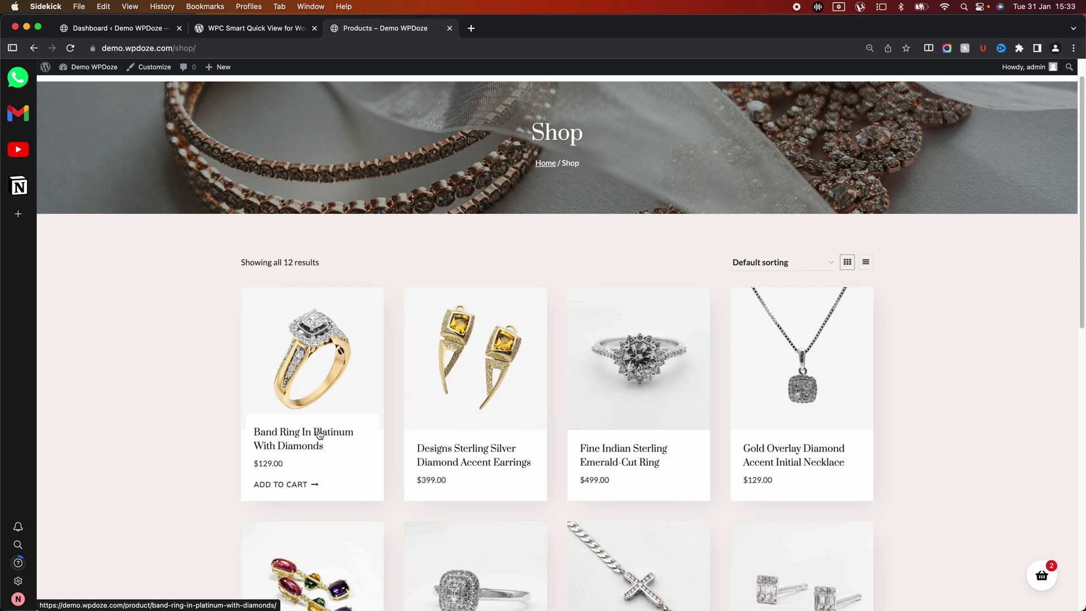
Step: Copy the plugin title "WPC Smart Quick View for WooCommerce" from its WordPress.org page
click(241, 30)
triple_click(385, 377)
key(cmd+c)
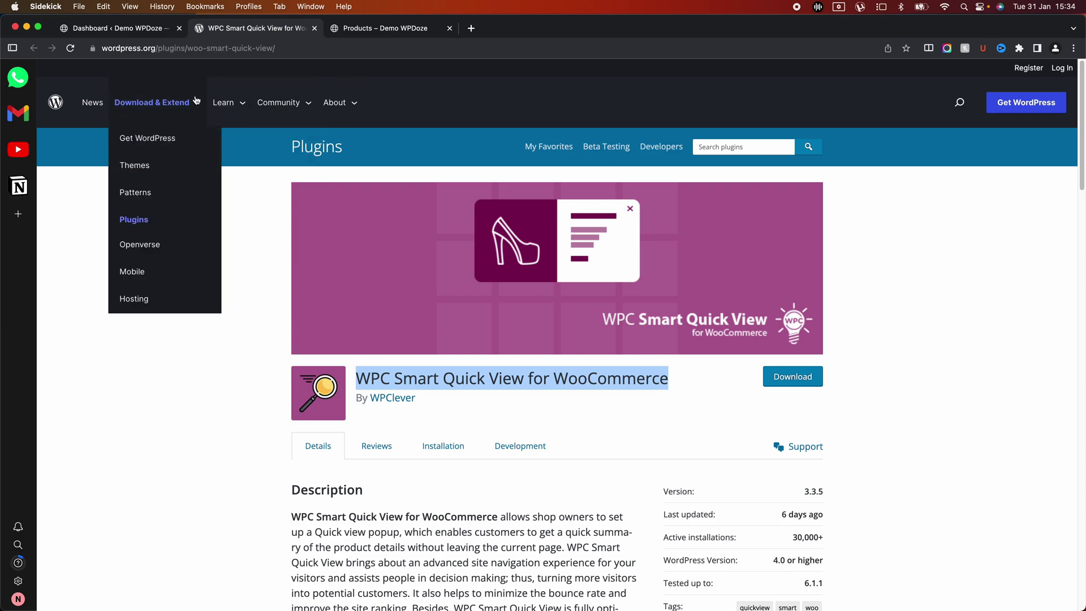
Step: Search the demo site's Add Plugins page for "WPC Smart Quick View for WooCommerce"
click(146, 31)
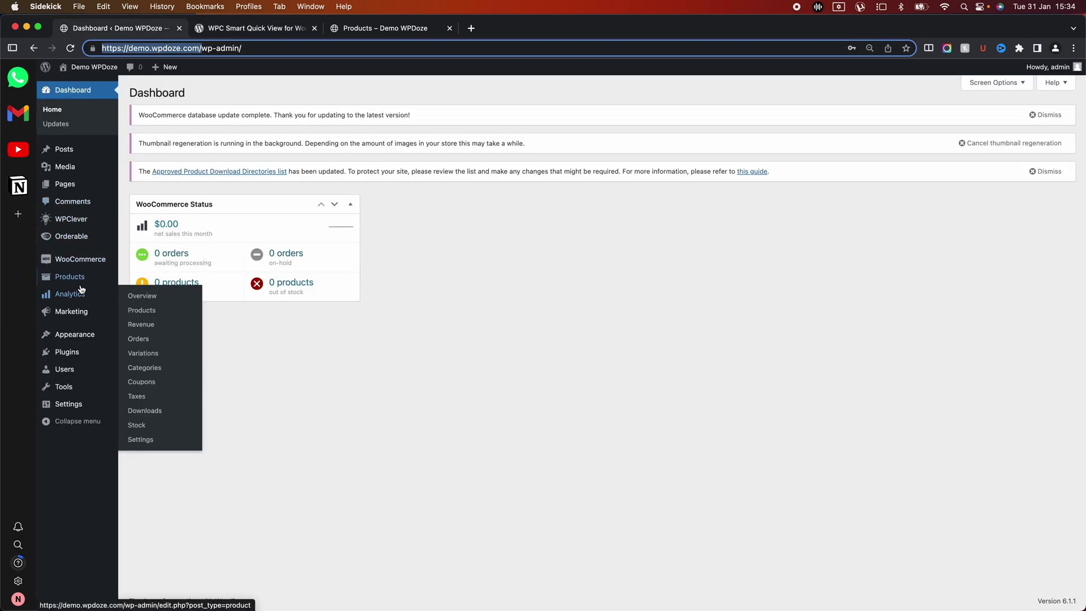
mouse_move(91, 351)
click(146, 368)
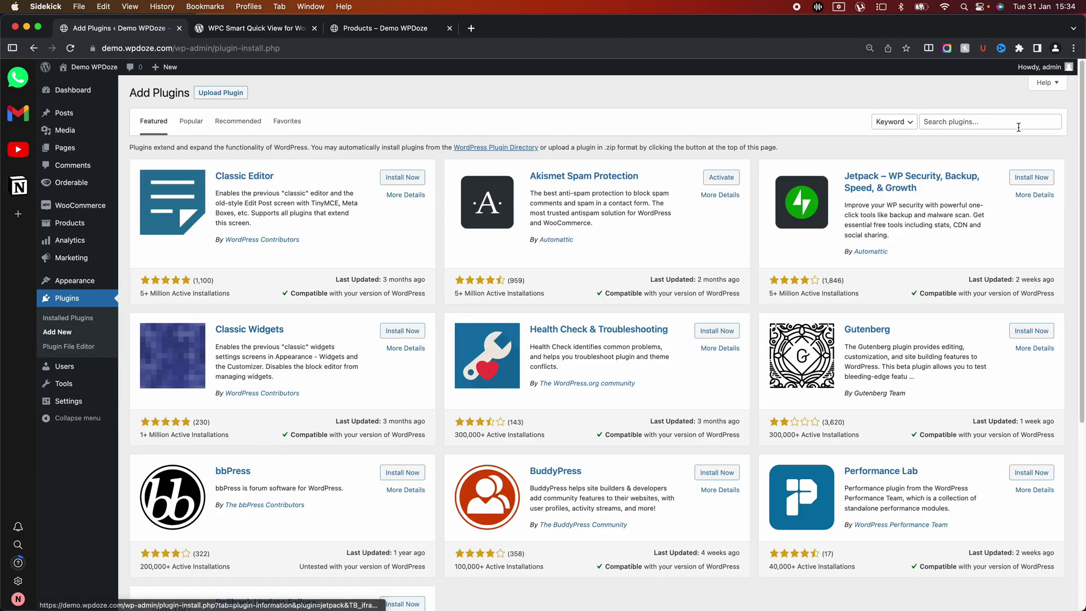
click(1001, 124)
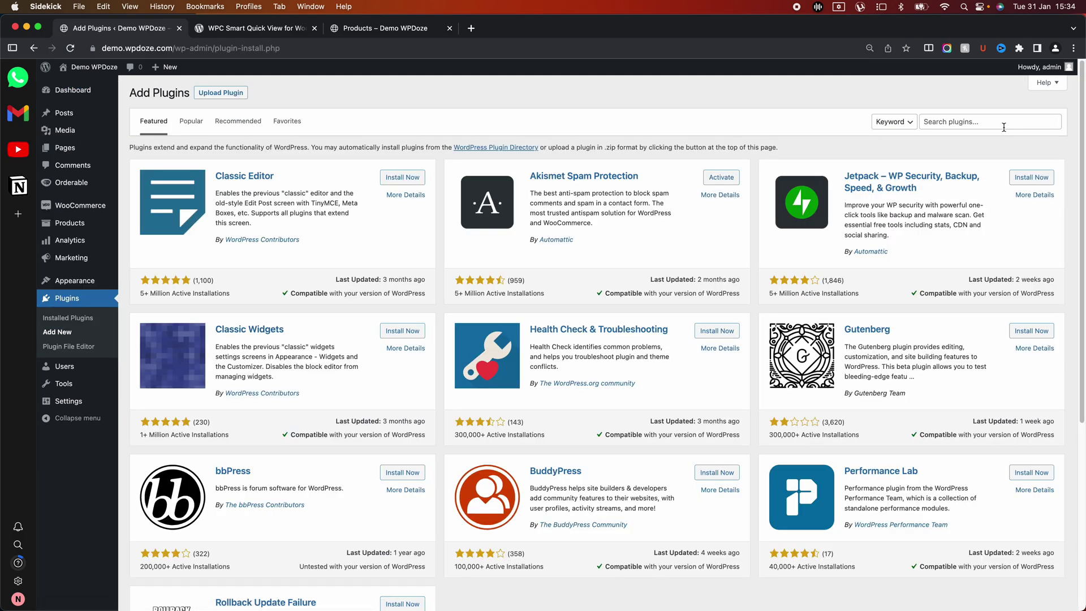
key(cmd+v)
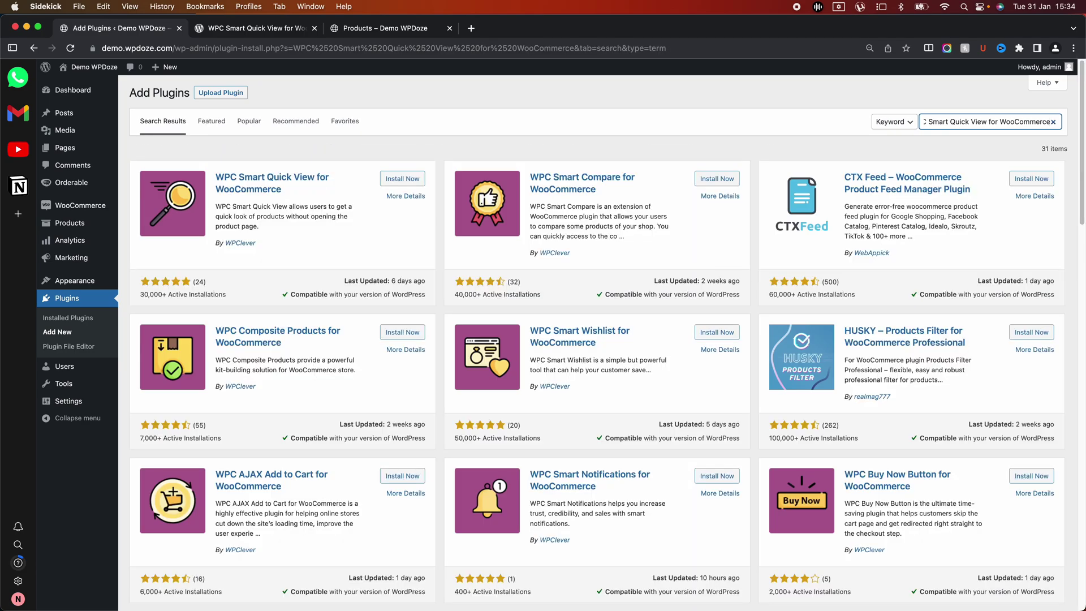
Step: Install and activate the WPC Smart Quick View for WooCommerce plugin
click(413, 180)
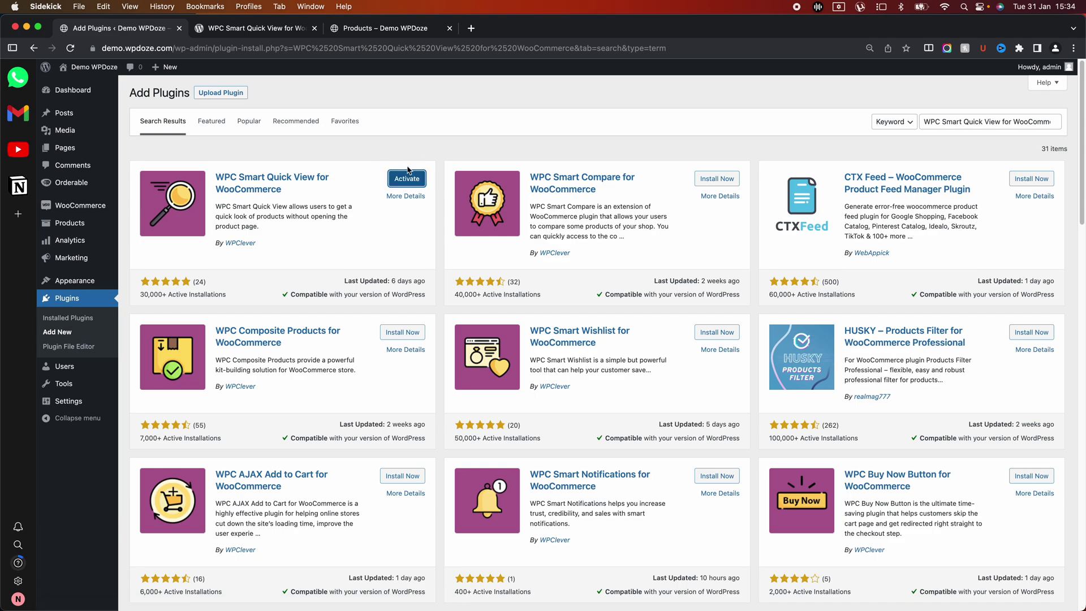
click(406, 178)
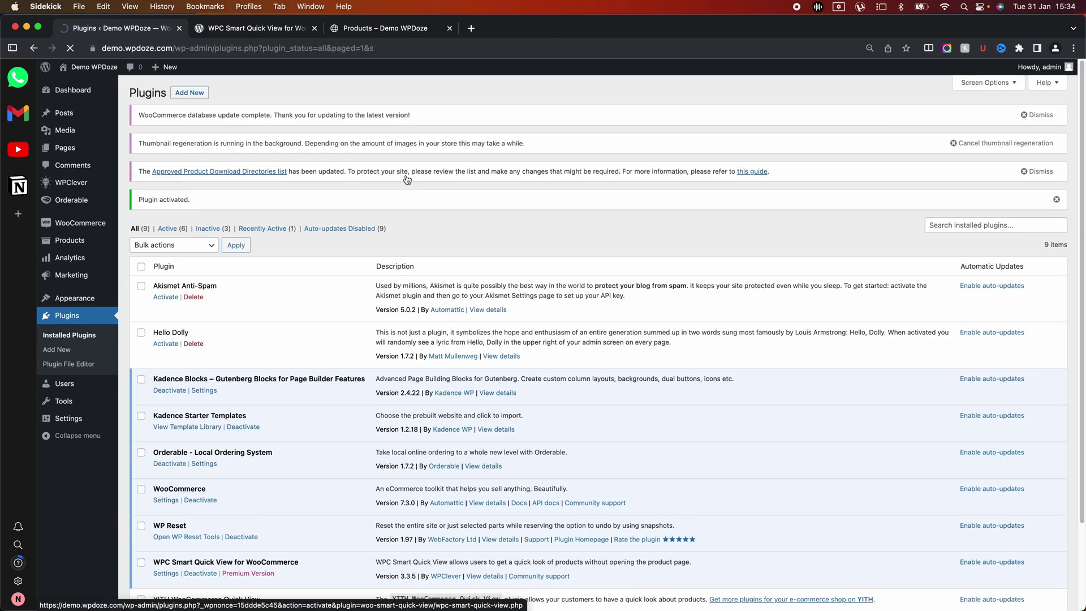
scroll(406, 179, down, 1)
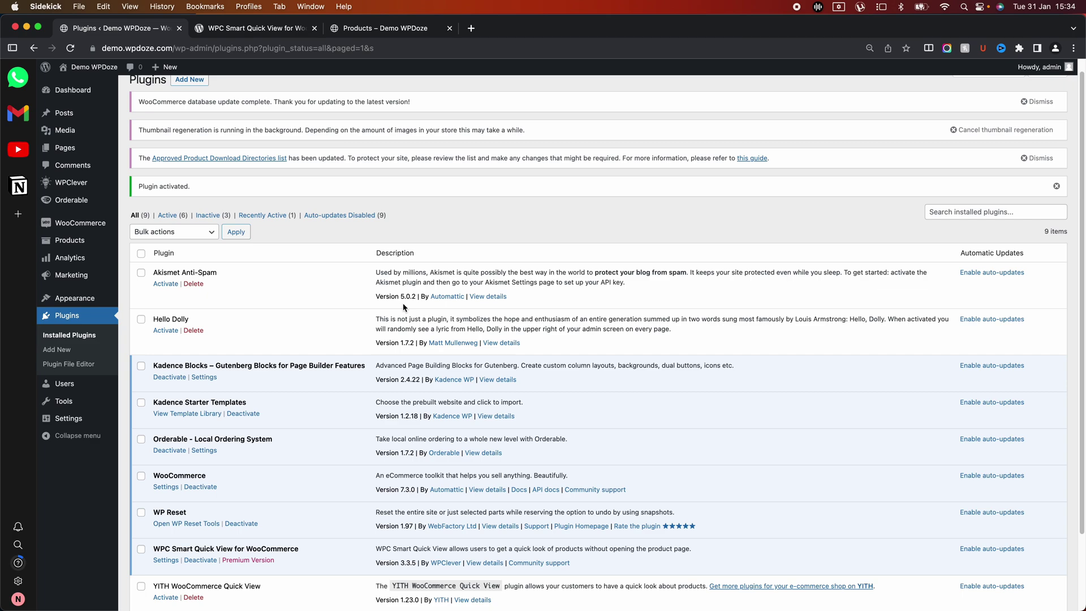
scroll(391, 312, down, 3)
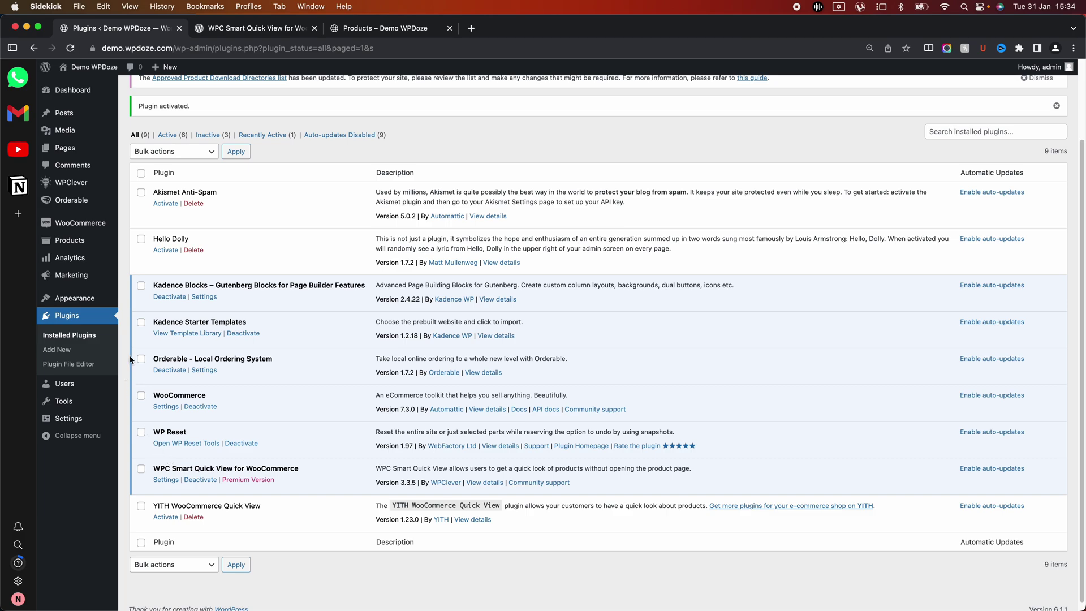
Step: Open WPClever's Smart Quick View settings and review the button position options, keeping Under title
mouse_move(90, 184)
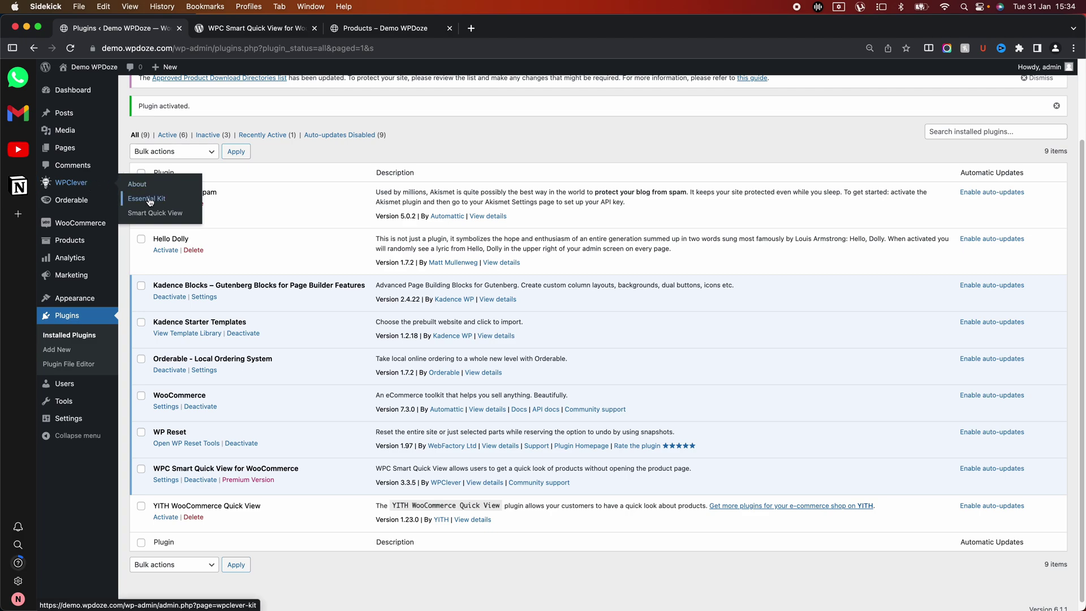
click(147, 219)
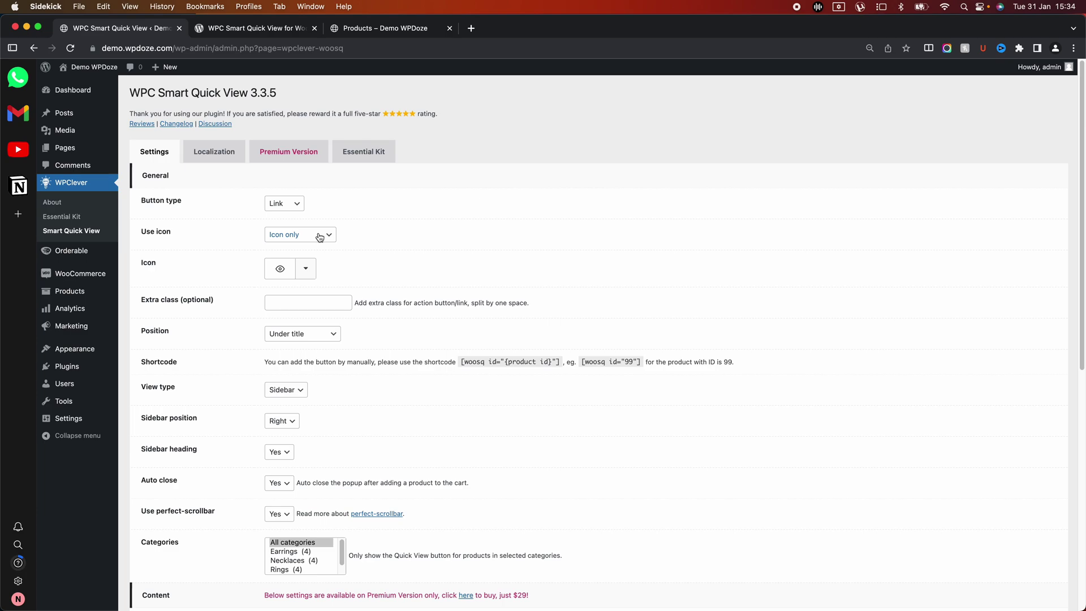
click(288, 298)
scroll(317, 300, down, 1)
click(330, 320)
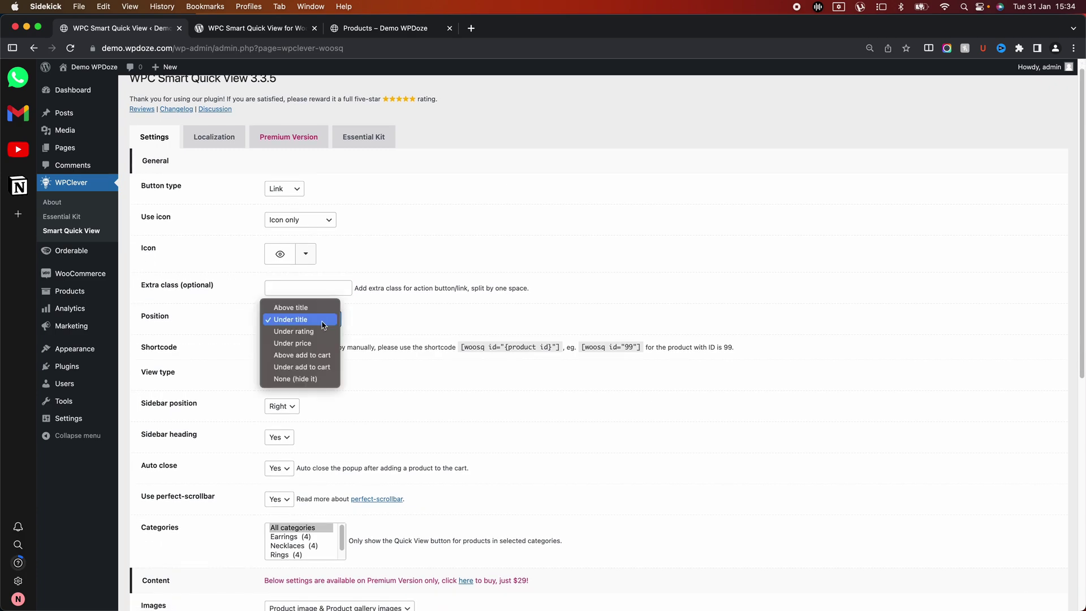
click(376, 313)
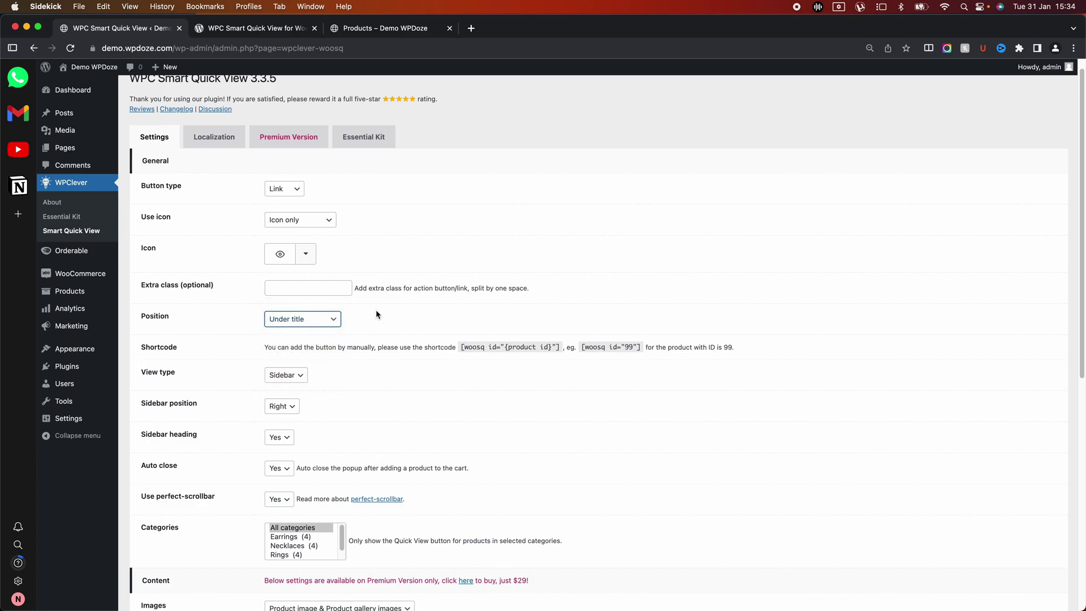
scroll(287, 338, down, 1)
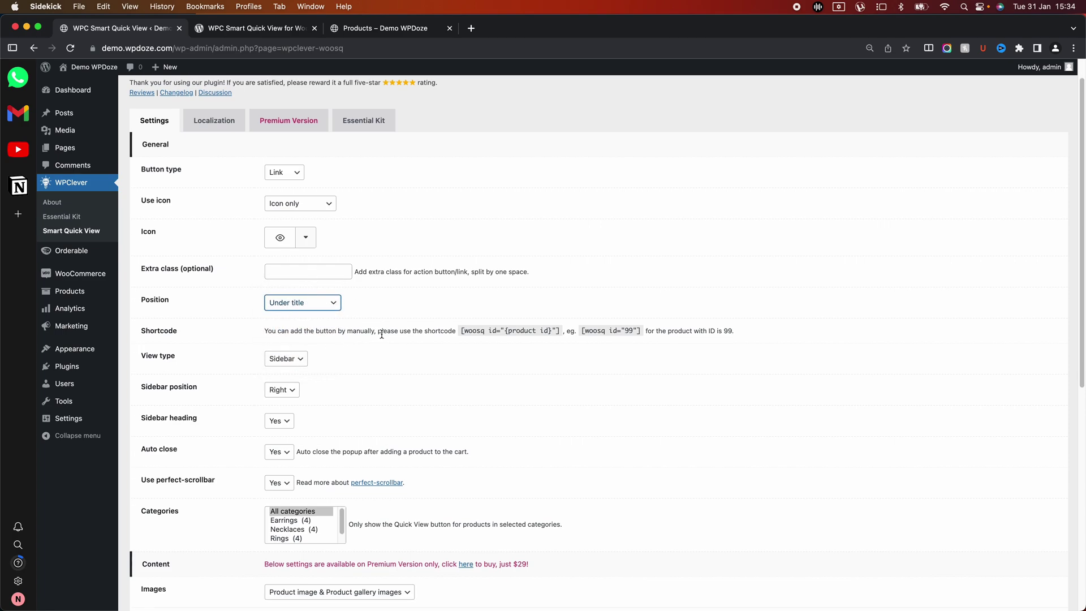
Step: Set the quick view's view type to Popup and keep 3d unfold as the popup effect
click(287, 356)
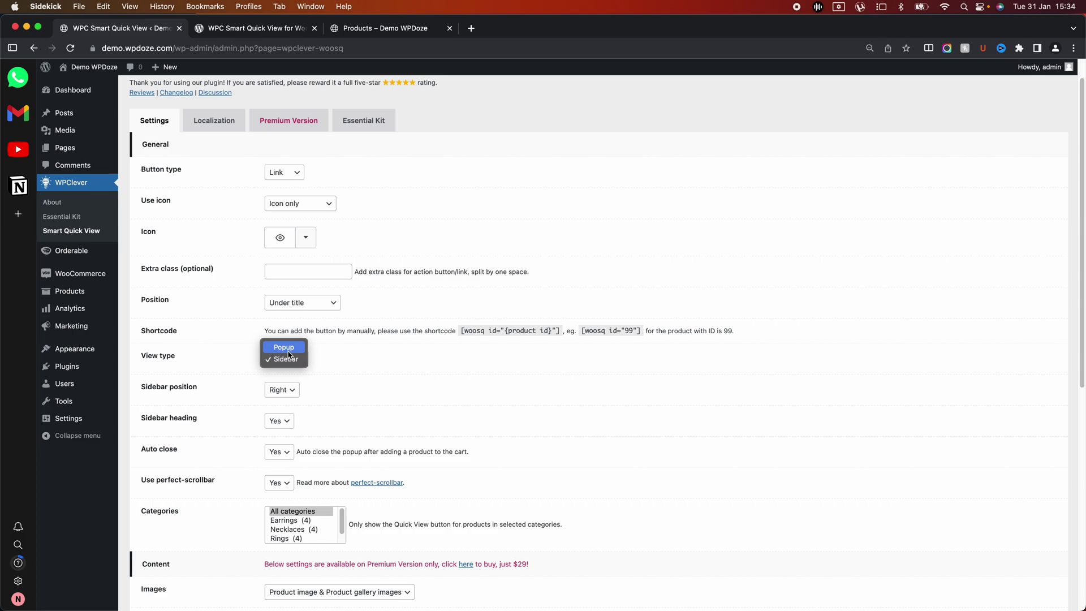
click(292, 349)
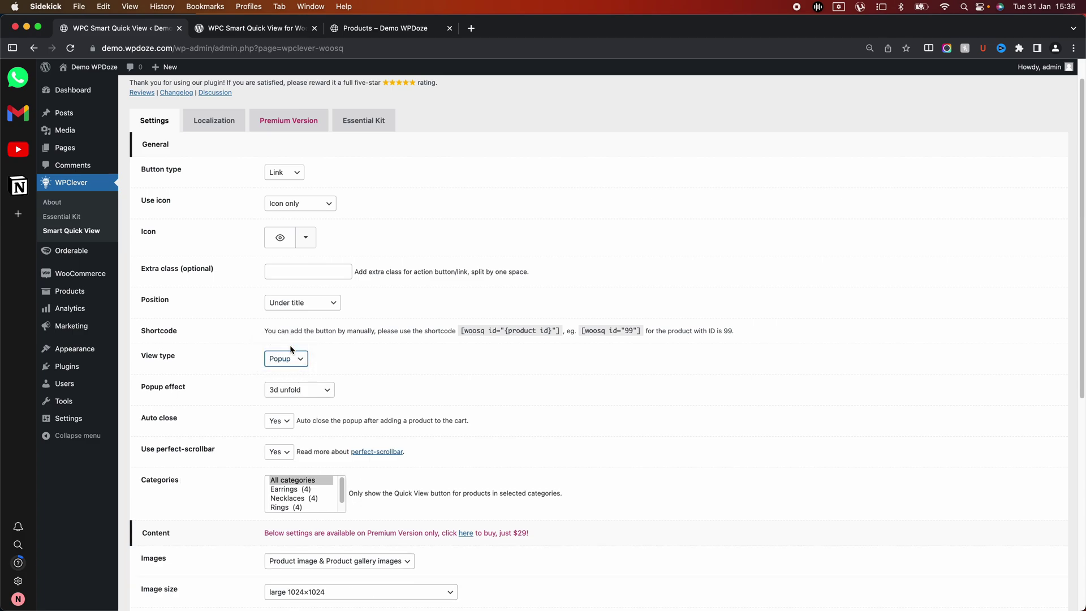
scroll(291, 349, down, 1)
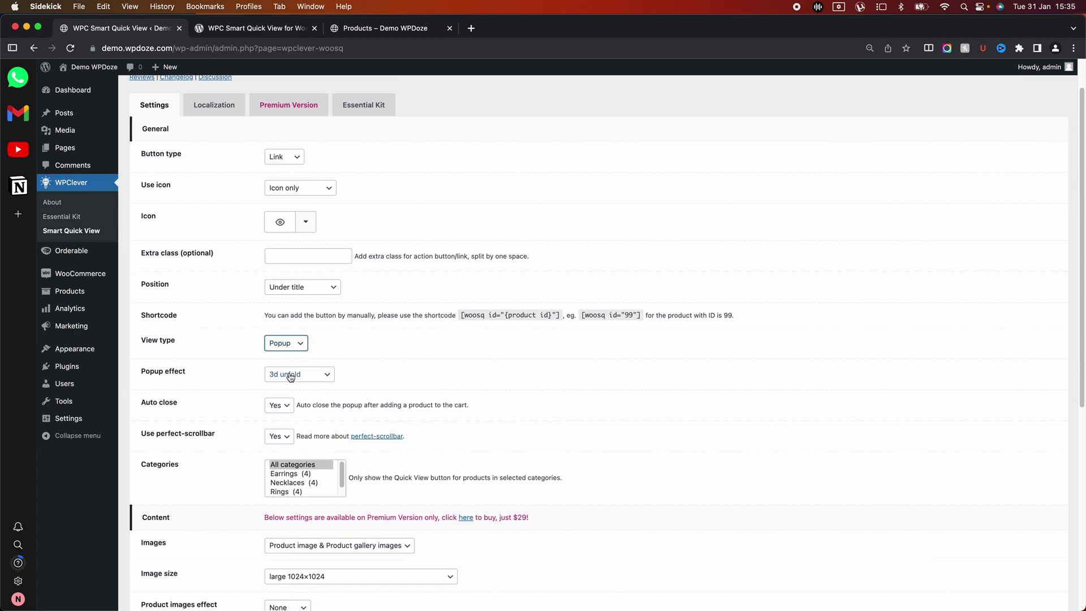
click(289, 375)
click(289, 376)
scroll(335, 318, down, 3)
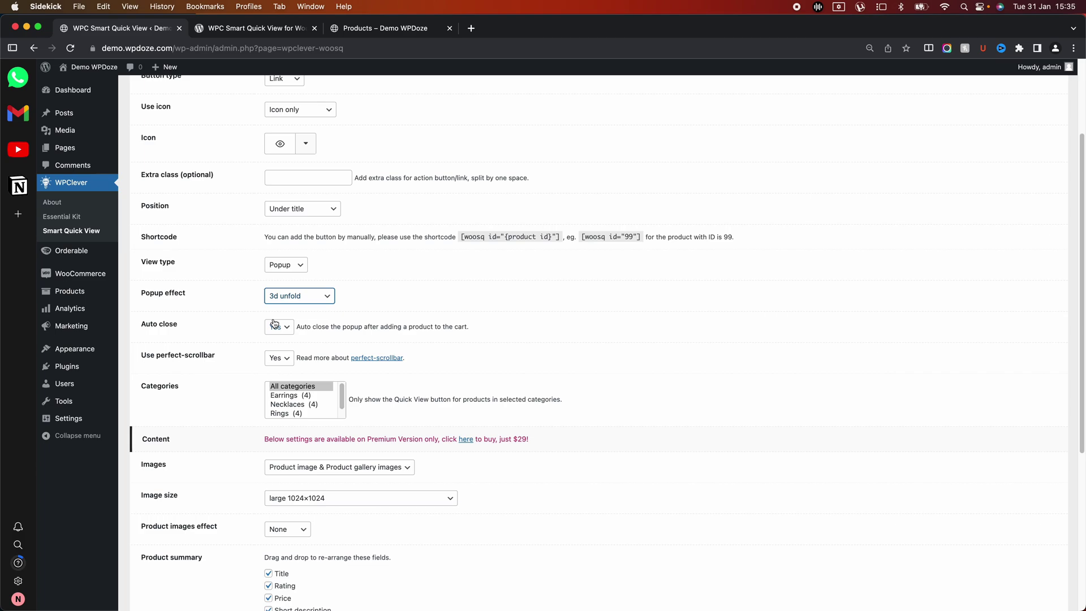
Step: Check the perfect-scrollbar options and the product categories available for the Quick View button
scroll(274, 324, down, 1)
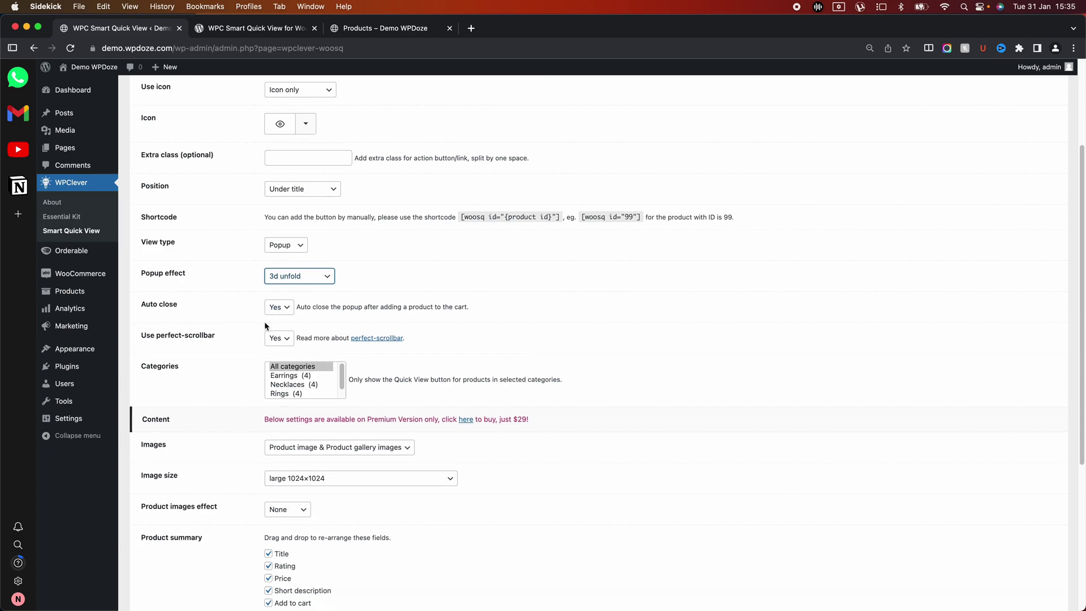
click(287, 337)
click(288, 338)
scroll(306, 376, down, 1)
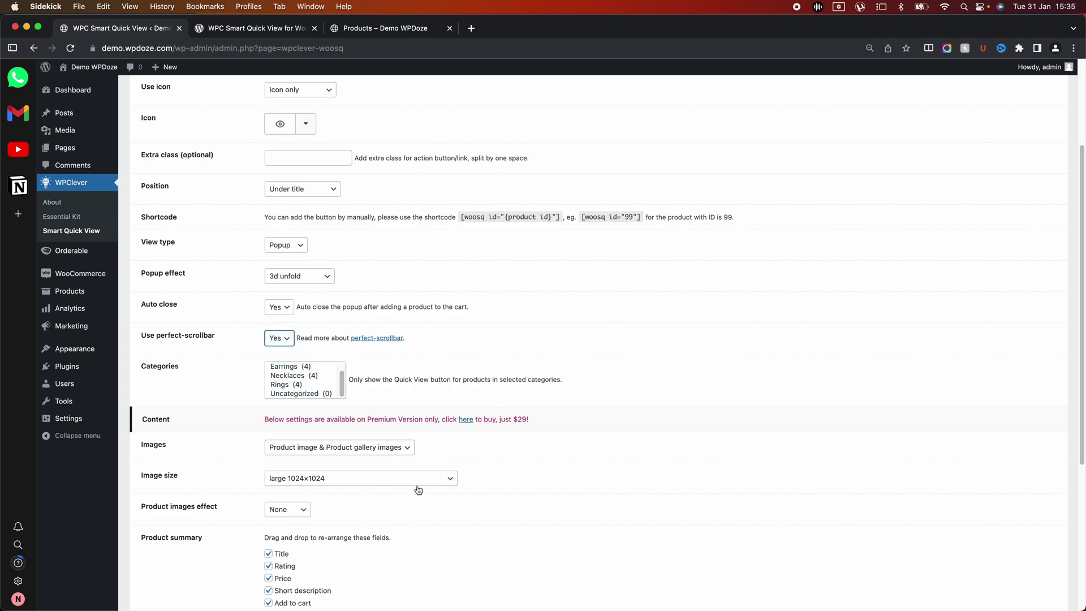
Step: Review the choices for Images and Product images effect in the premium content settings
click(396, 447)
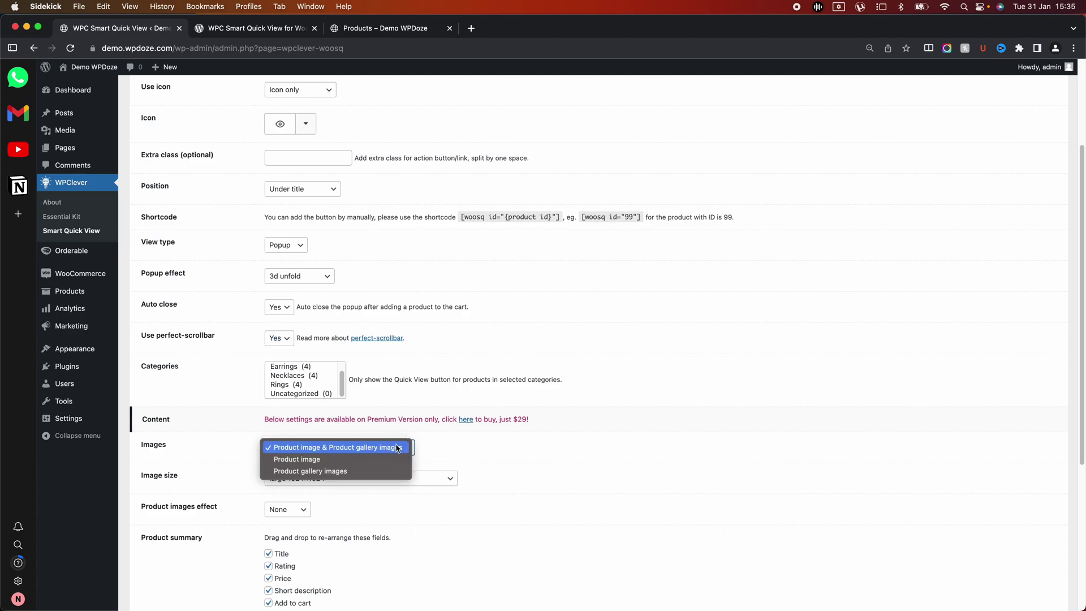
click(396, 448)
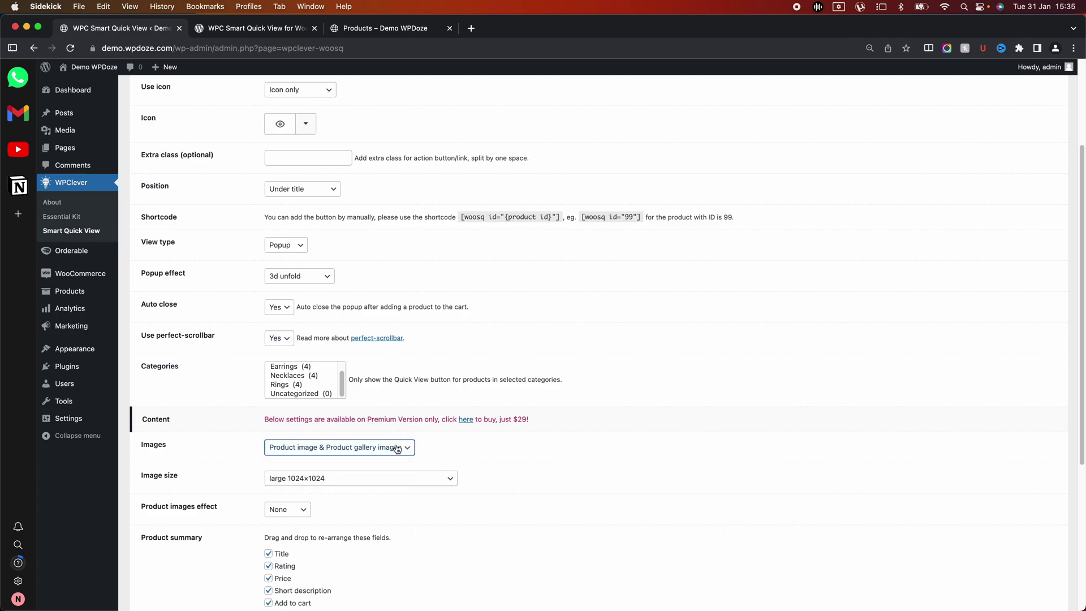
scroll(376, 474, down, 1)
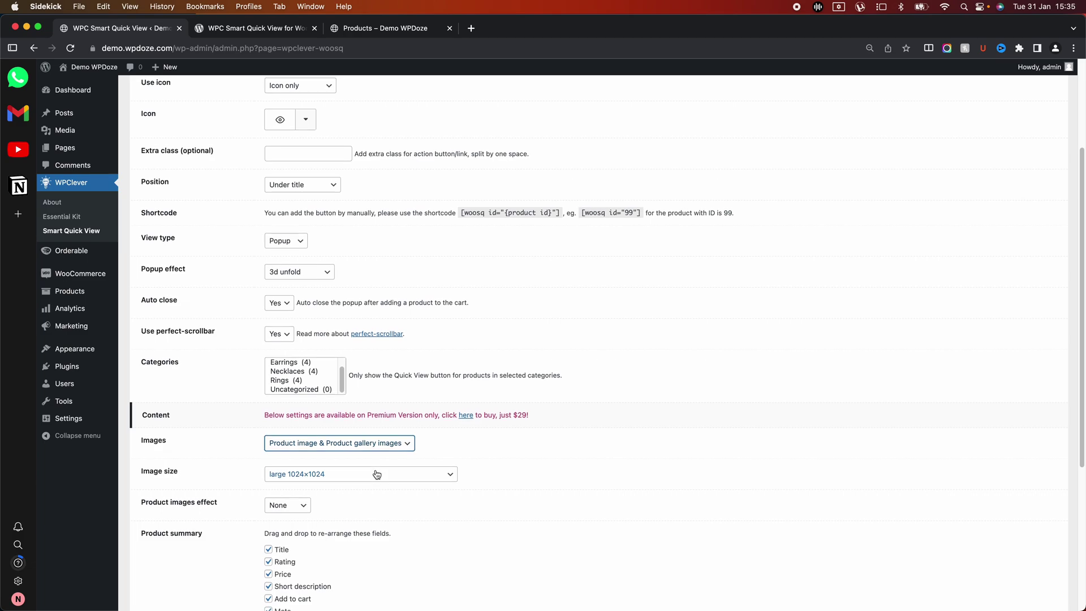
scroll(377, 474, down, 2)
click(298, 448)
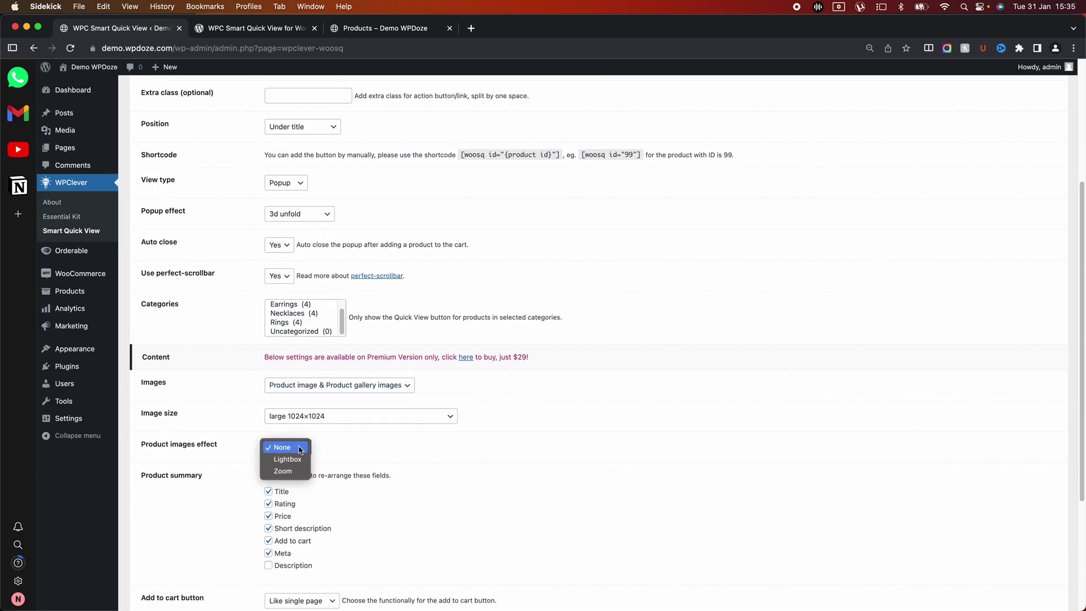
click(363, 439)
Step: Examine the product summary fields, add to cart button, suggested products and view details settings
scroll(363, 439, down, 1)
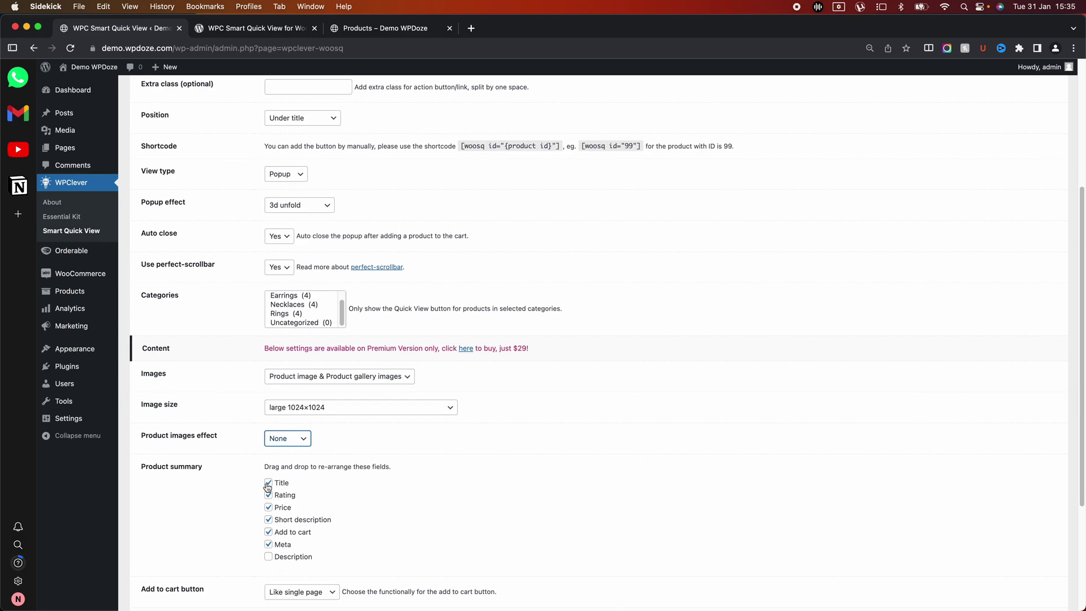
scroll(359, 466, down, 2)
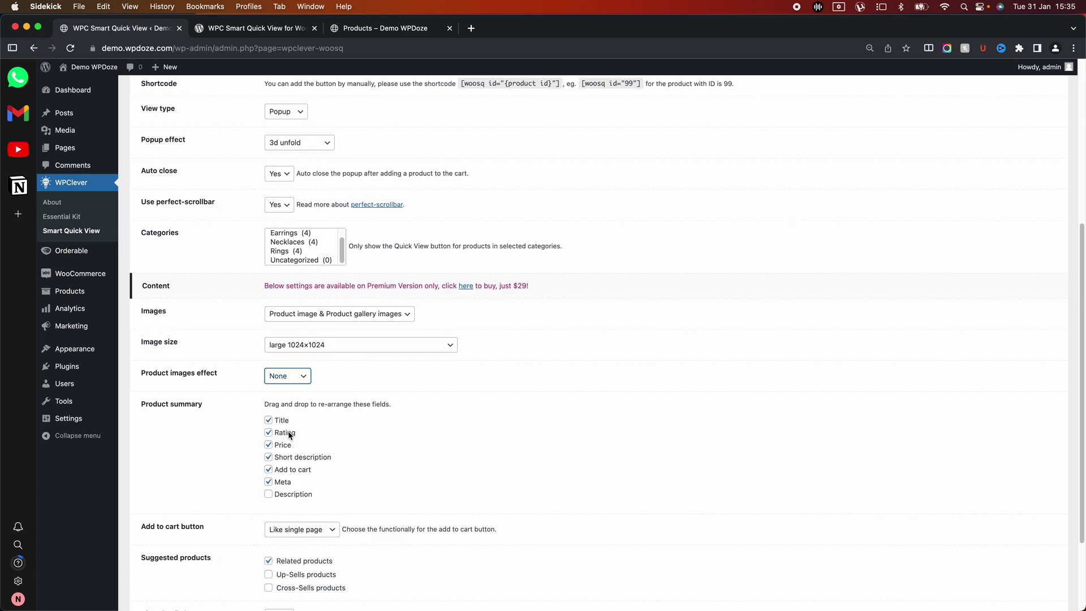
scroll(289, 434, down, 1)
scroll(289, 435, down, 3)
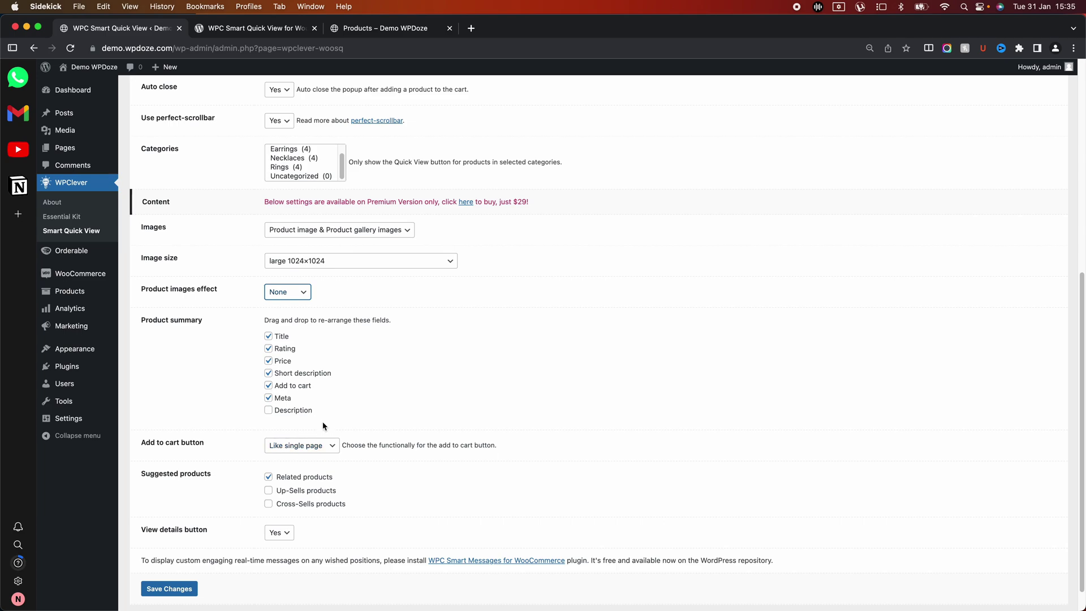
scroll(339, 433, down, 1)
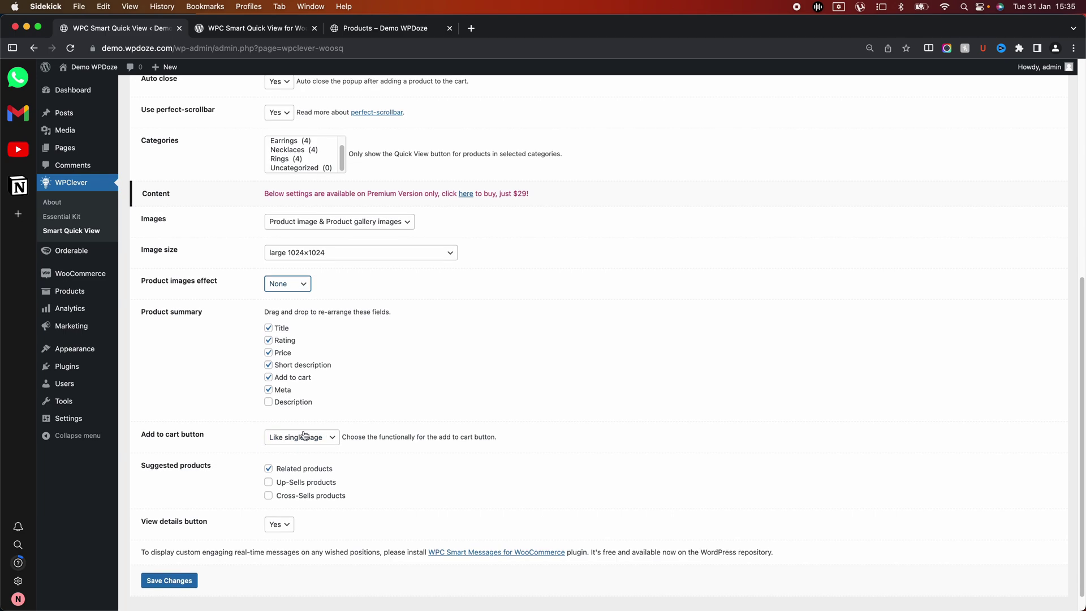
Step: Set Use icon to No and, after trying Button, set the quick view button type to Link
click(268, 469)
scroll(352, 467, up, 7)
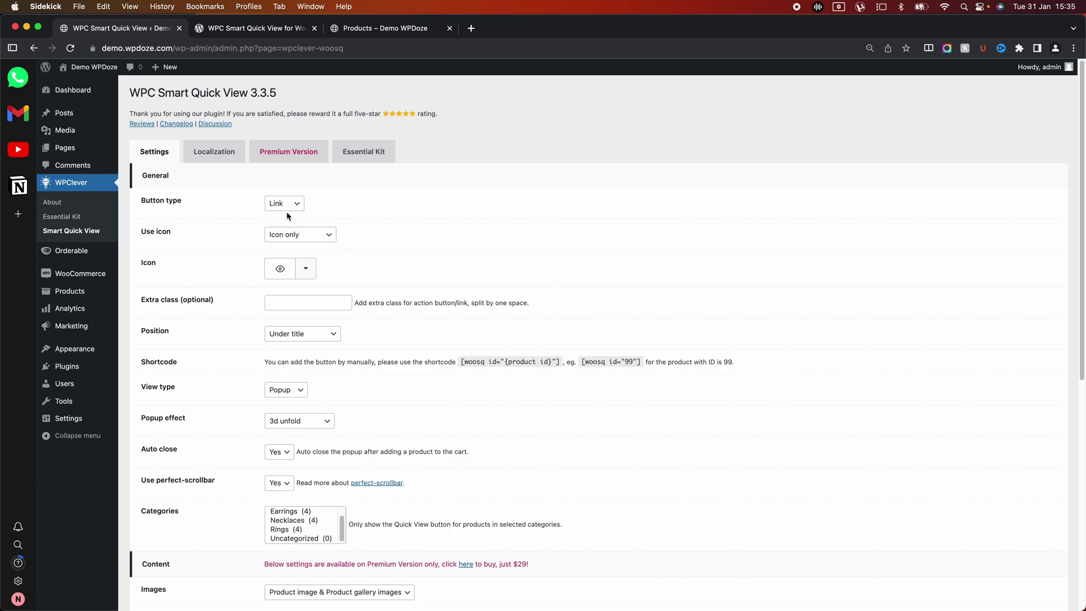
click(284, 205)
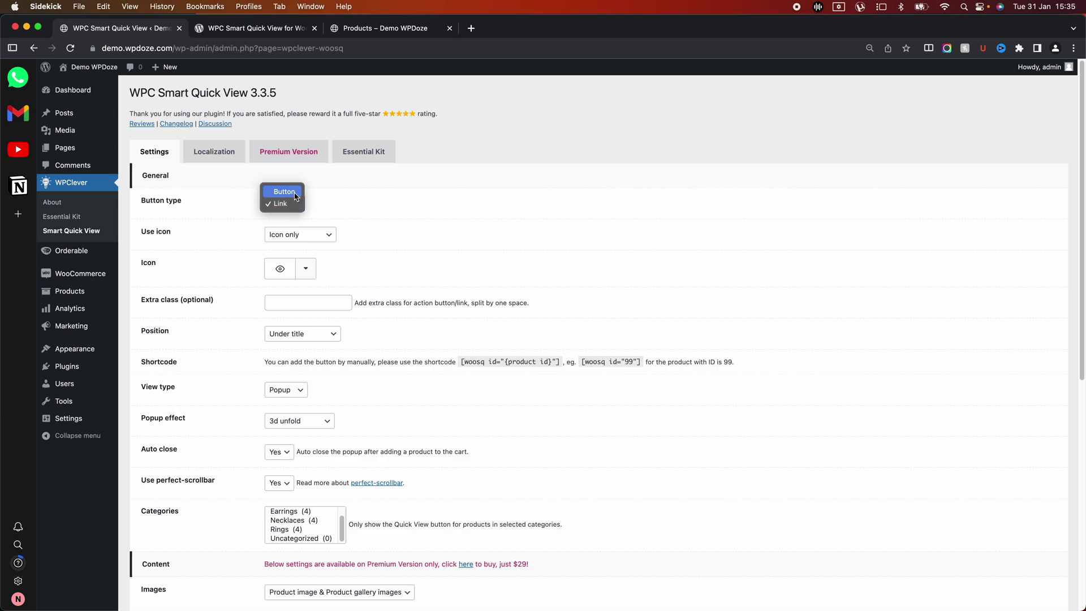
click(295, 194)
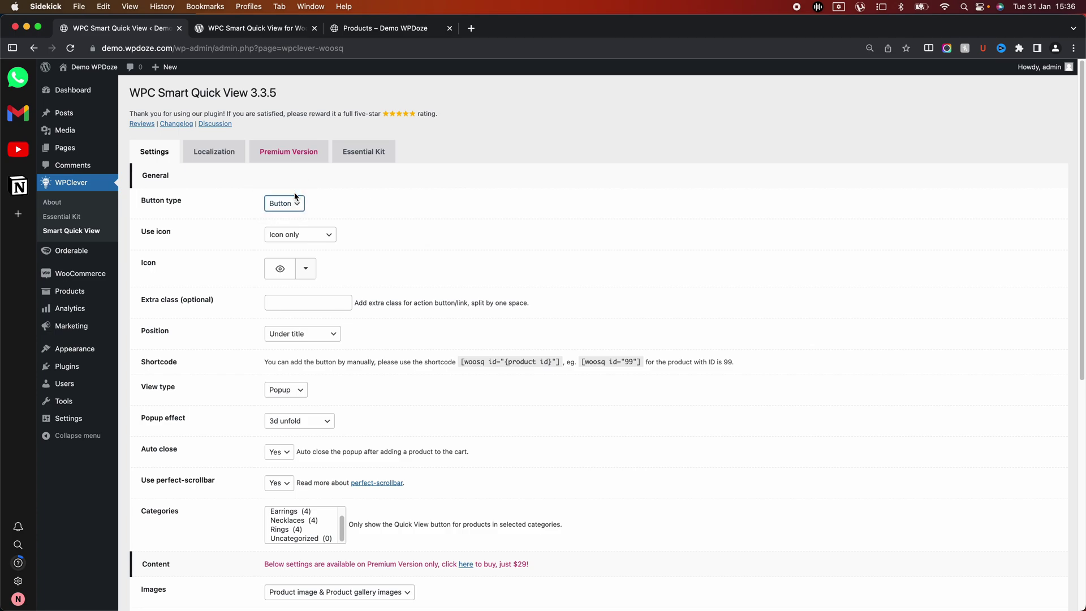
click(318, 235)
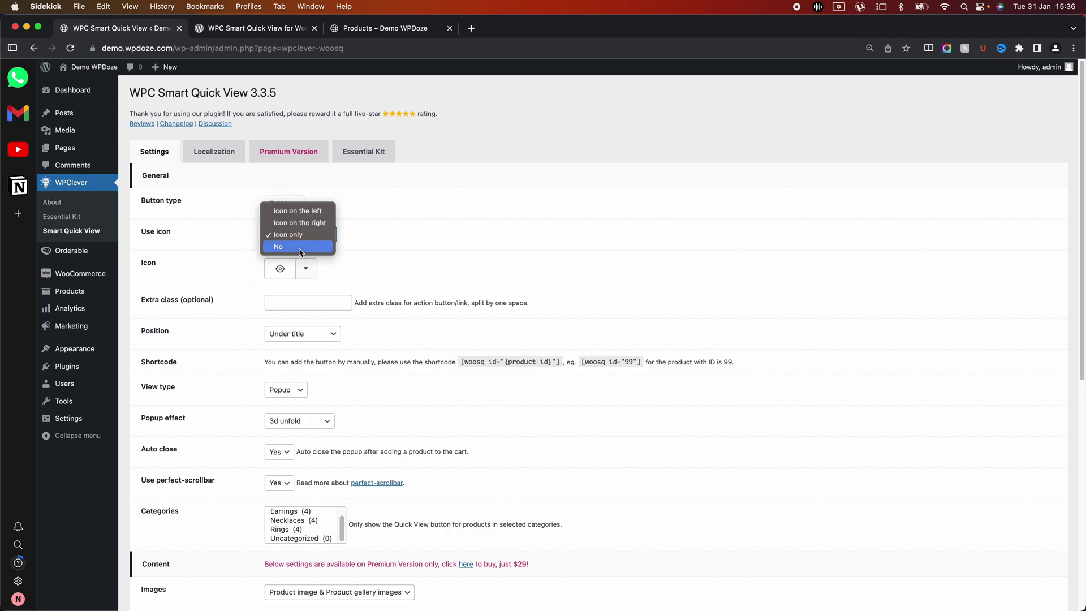
click(300, 249)
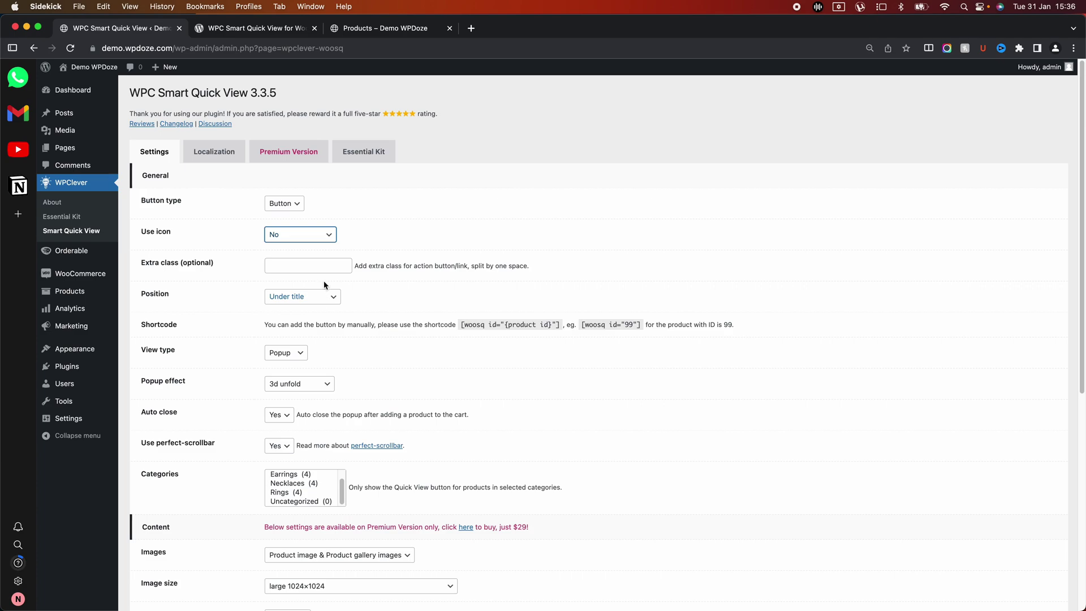
click(285, 204)
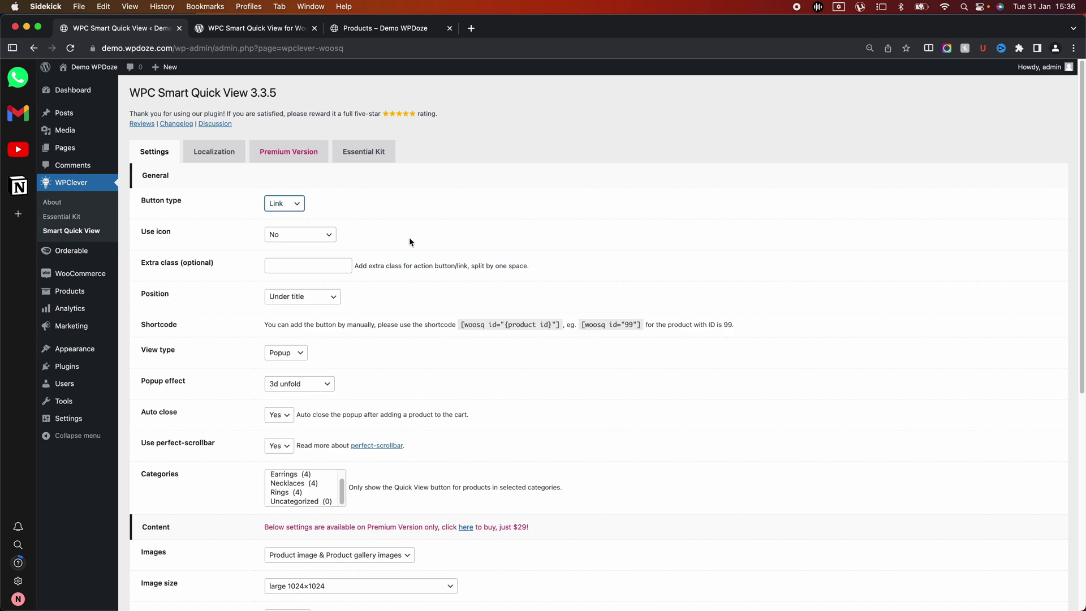
Step: Check the categories selected for the Quick View button and set the Product images effect to Zoom
scroll(298, 309, down, 1)
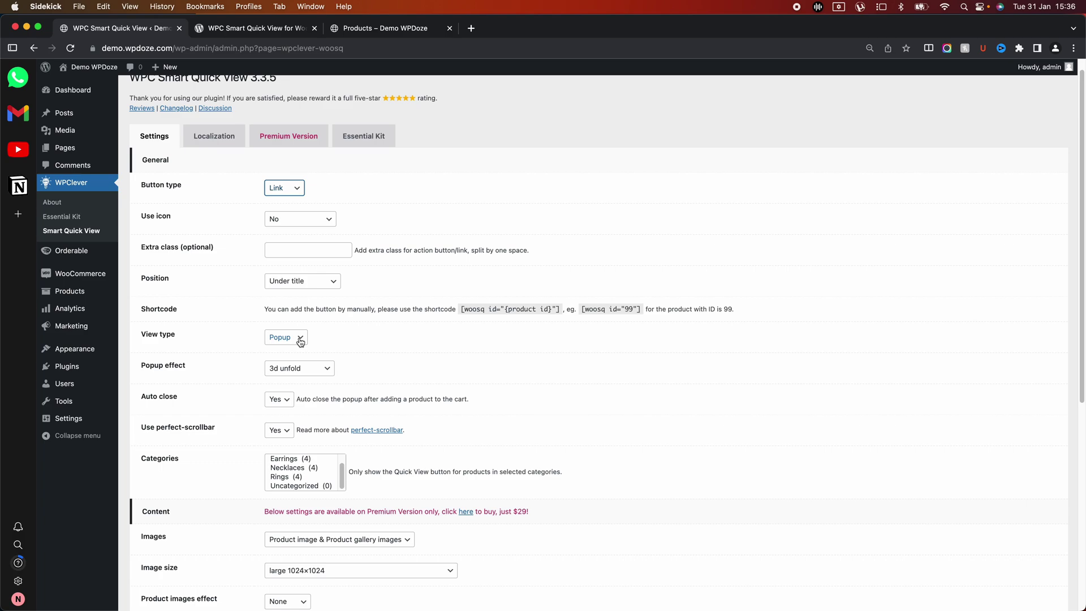
scroll(300, 341, down, 1)
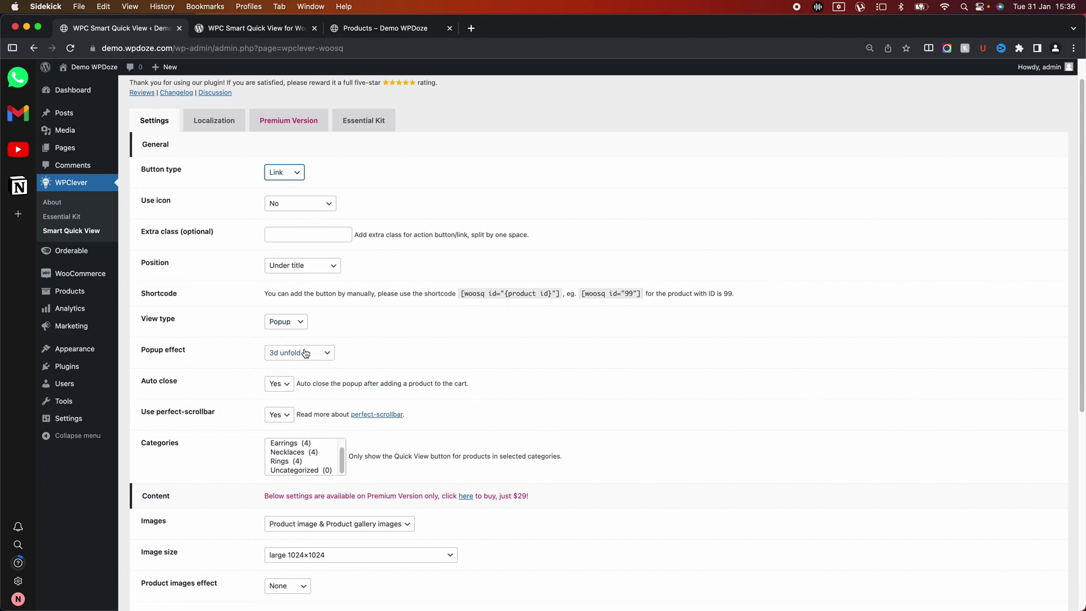
scroll(308, 373, down, 2)
scroll(335, 421, up, 2)
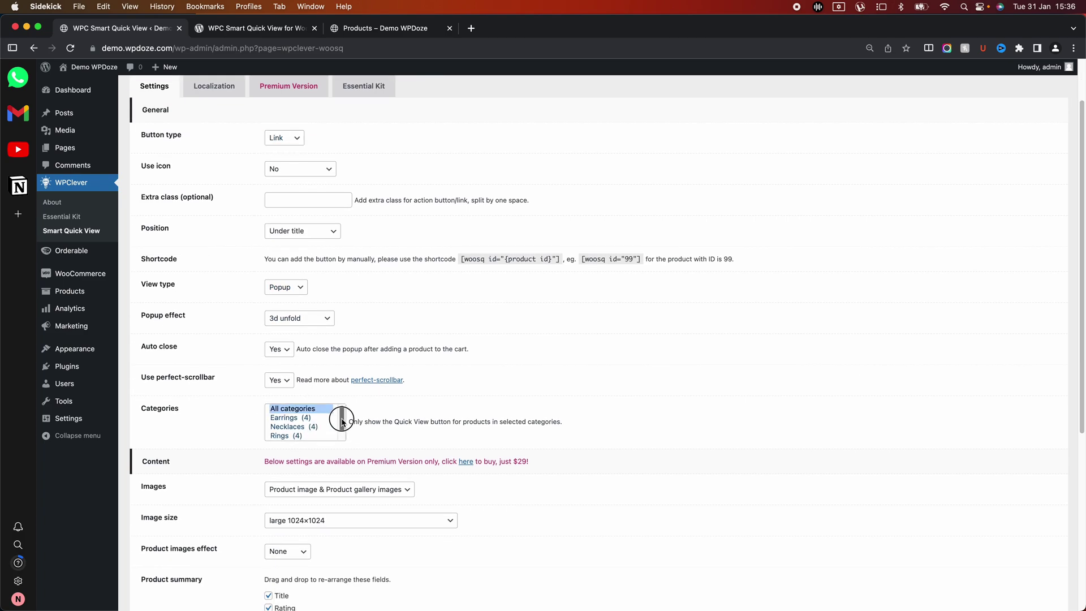
scroll(396, 356, down, 4)
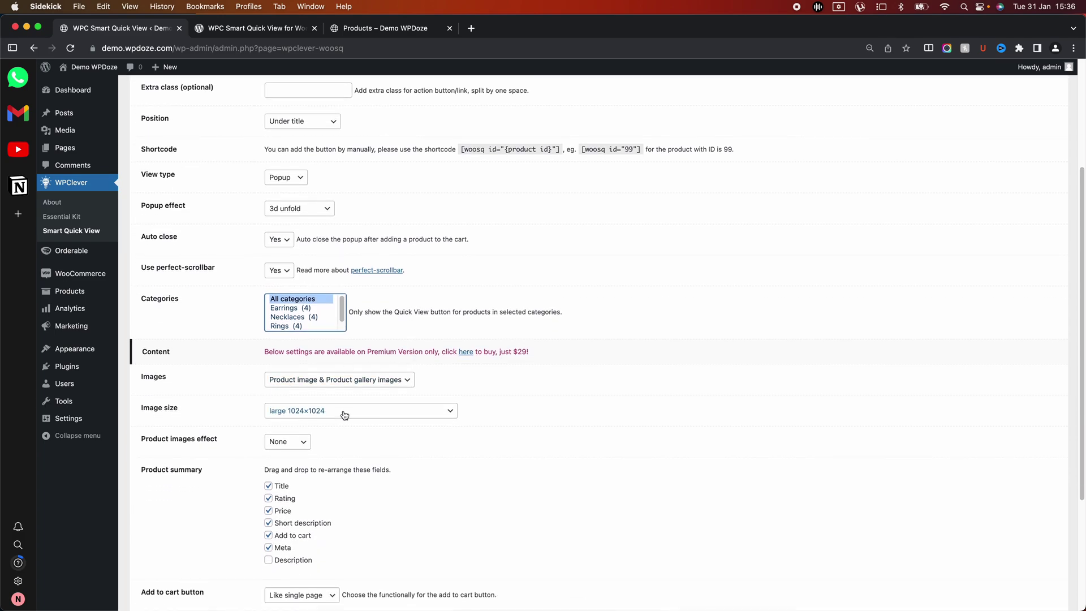
scroll(344, 414, down, 1)
click(287, 428)
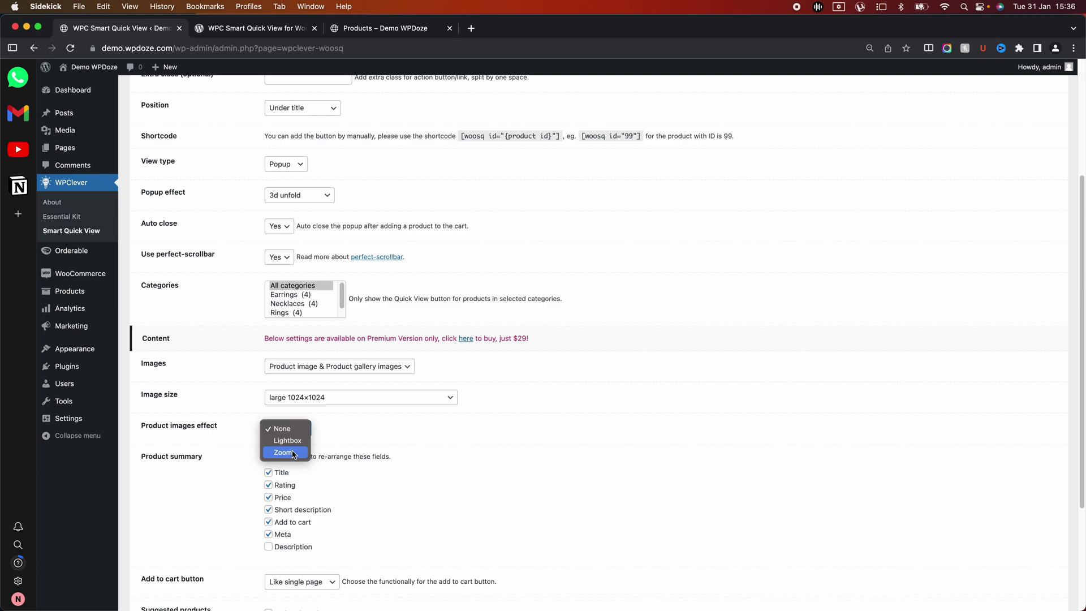
click(293, 452)
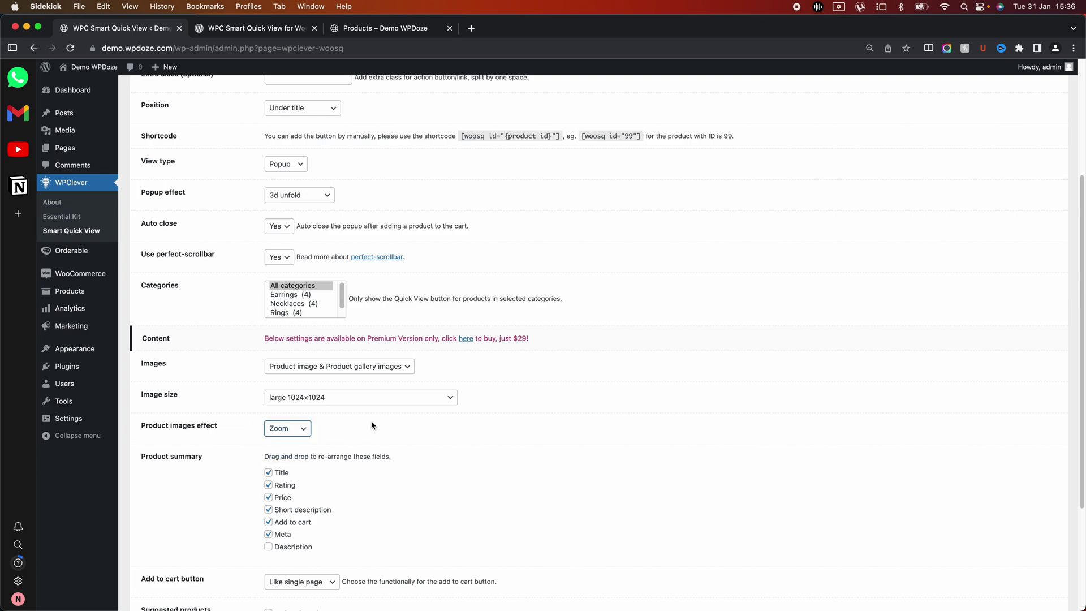
Step: Keep the add to cart button on Like single page and save the quick view settings
scroll(371, 425, down, 3)
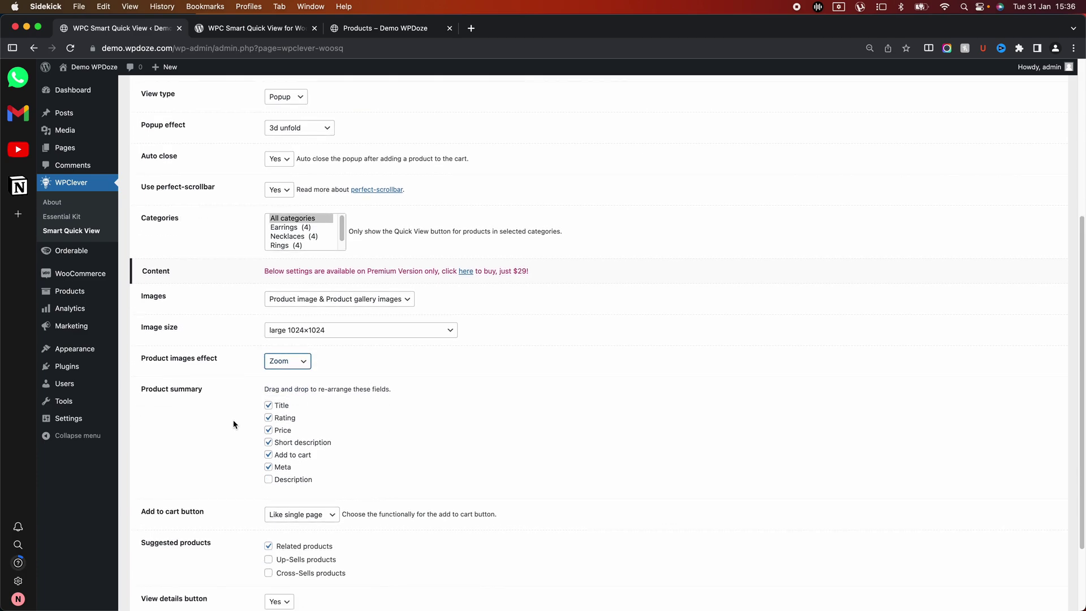
scroll(293, 402, down, 1)
scroll(293, 403, down, 1)
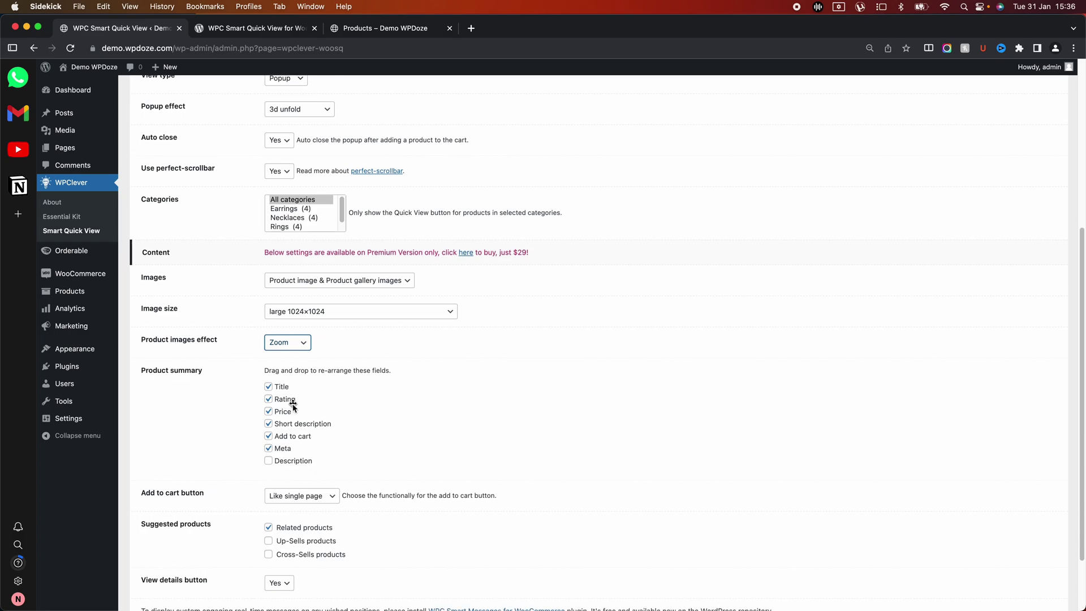
click(321, 480)
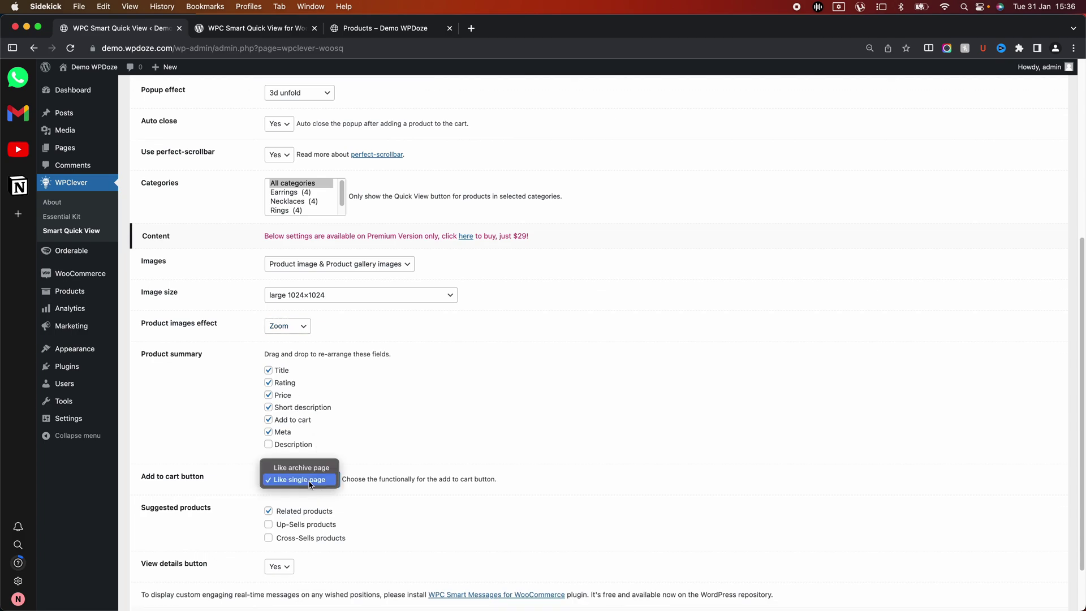
click(322, 480)
scroll(376, 427, down, 3)
scroll(376, 427, down, 1)
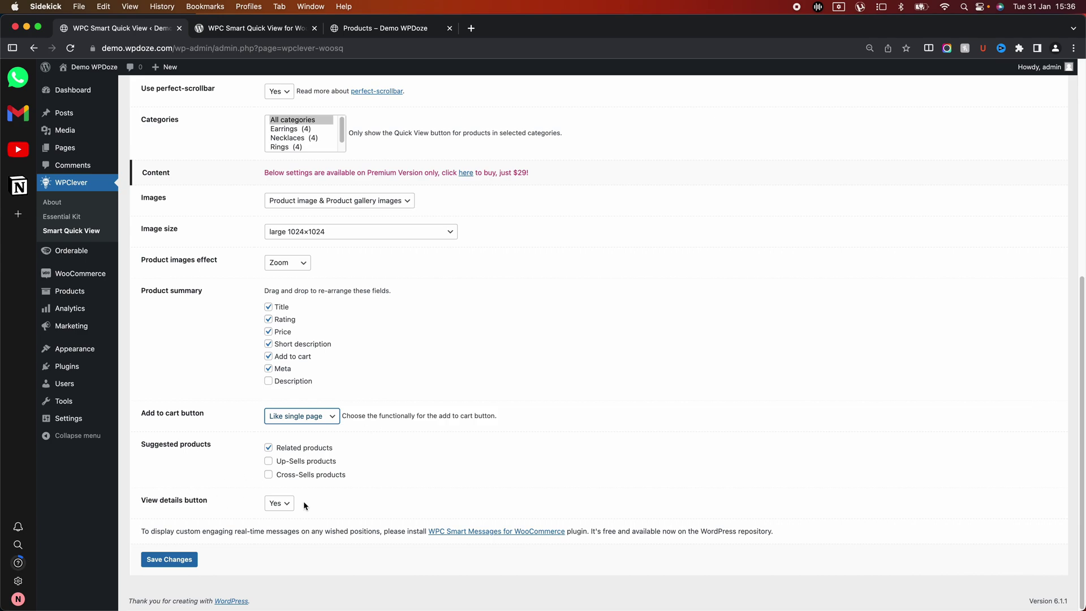
click(181, 566)
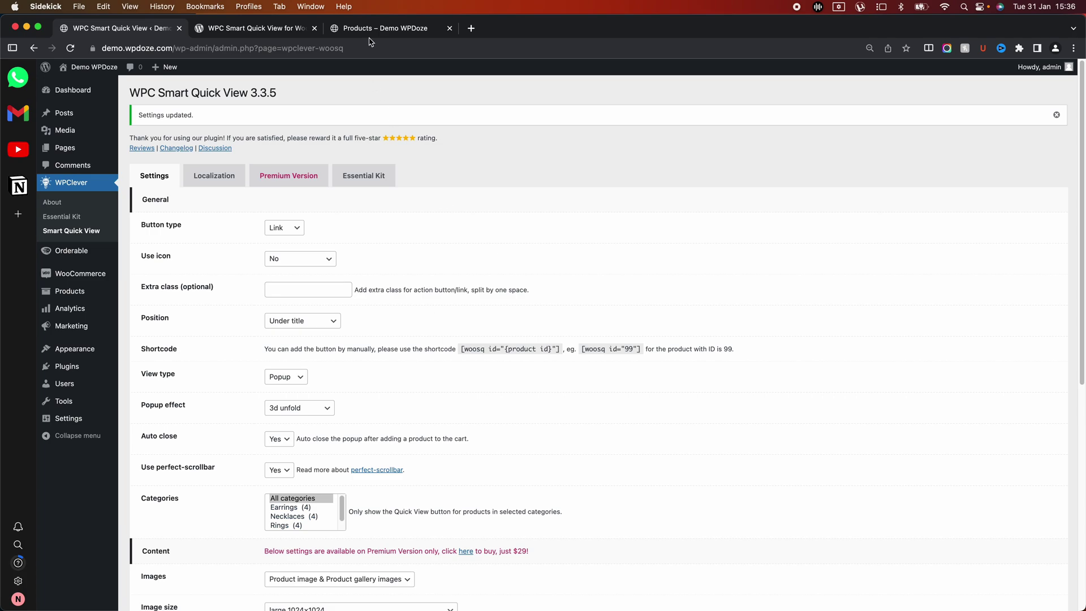
Step: Switch to the store's shop page and reload it to apply the saved settings
click(371, 33)
click(288, 43)
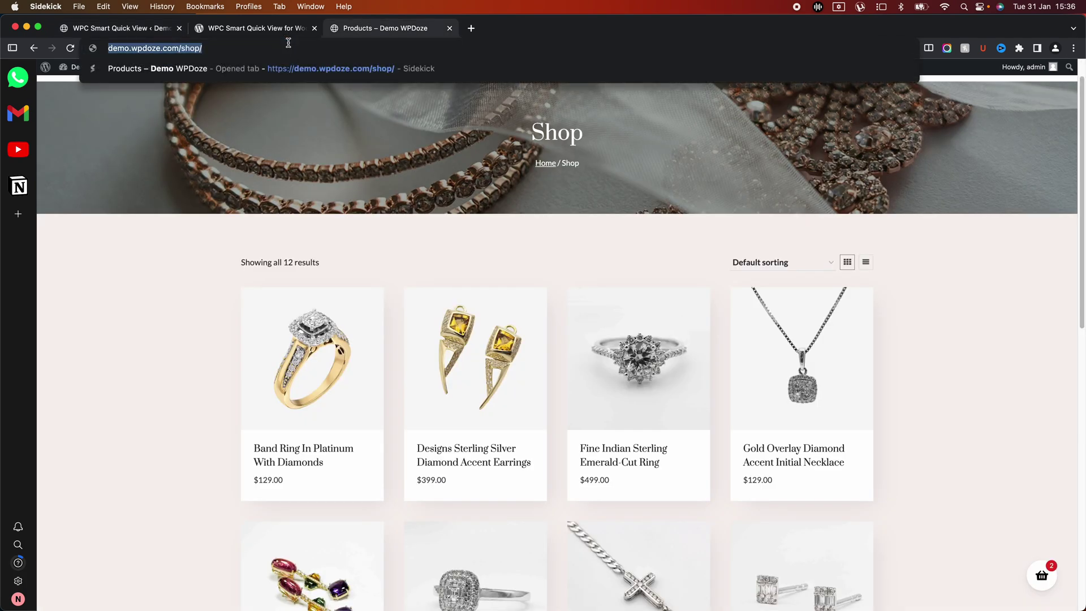
key(Return)
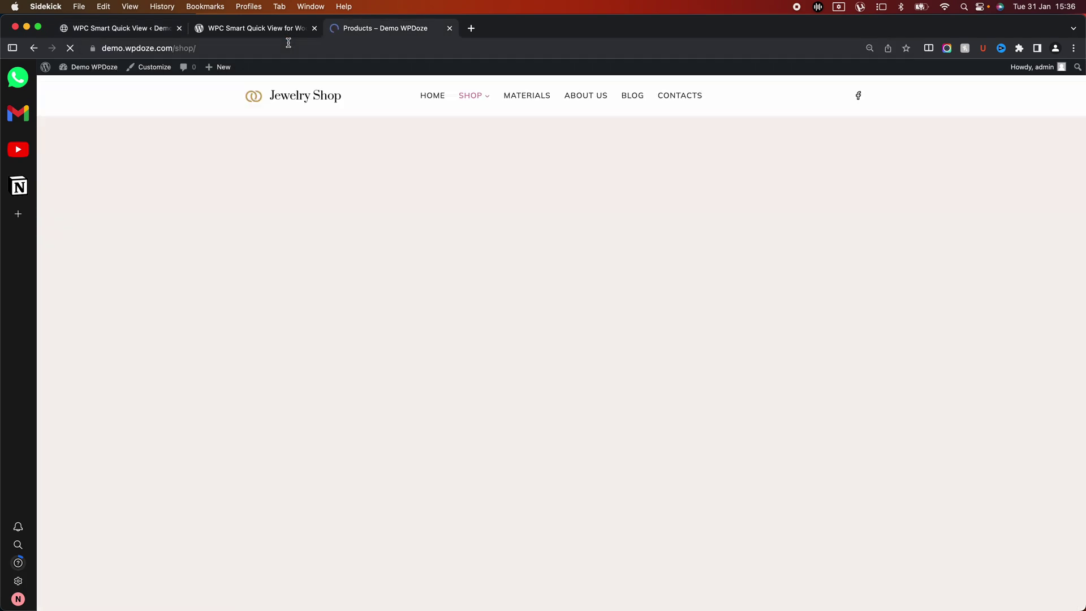
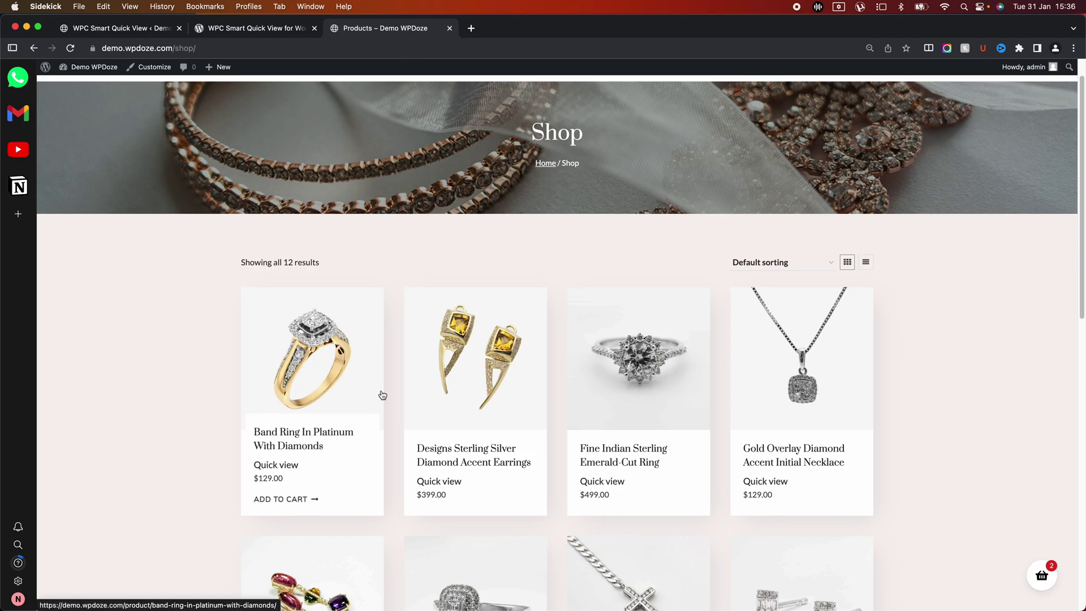
Step: Inspect the quick view of Band Ring In Platinum With Diamonds, follow its product details link, and return to the shop
click(296, 465)
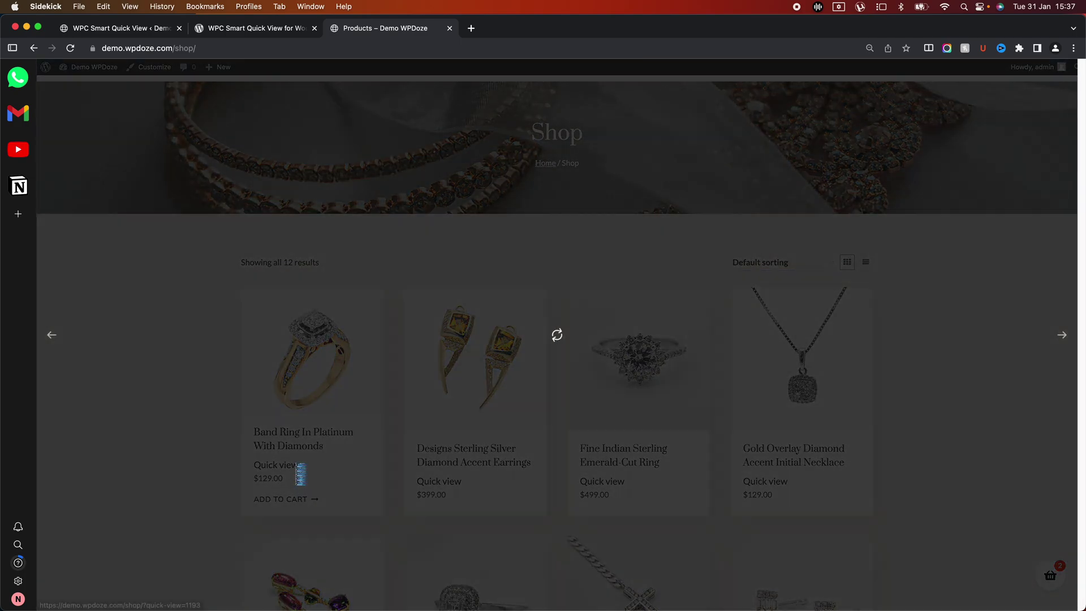
scroll(657, 299, down, 2)
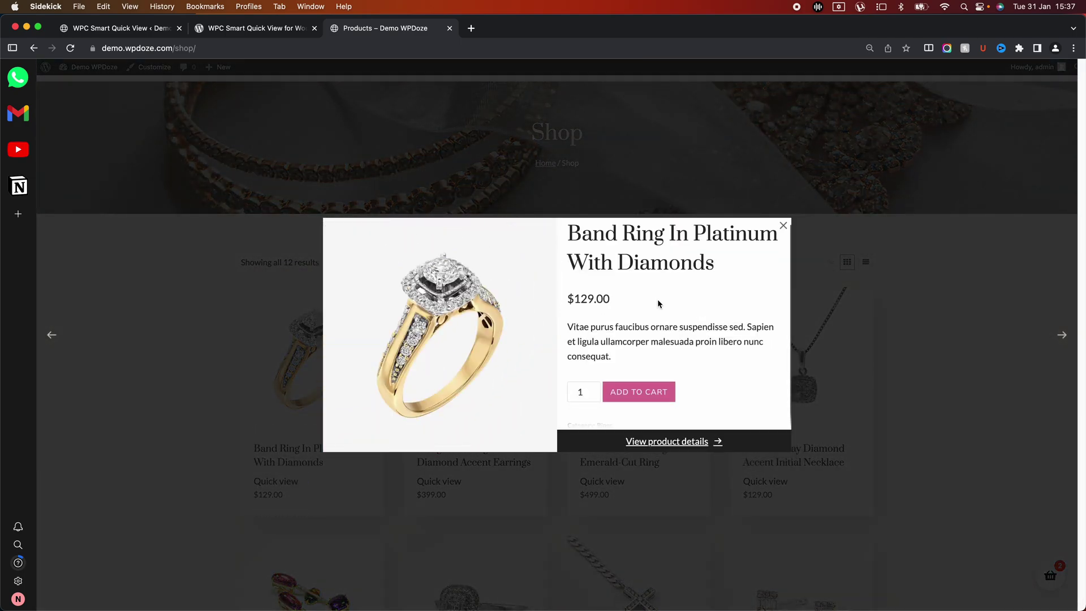
scroll(626, 291, up, 2)
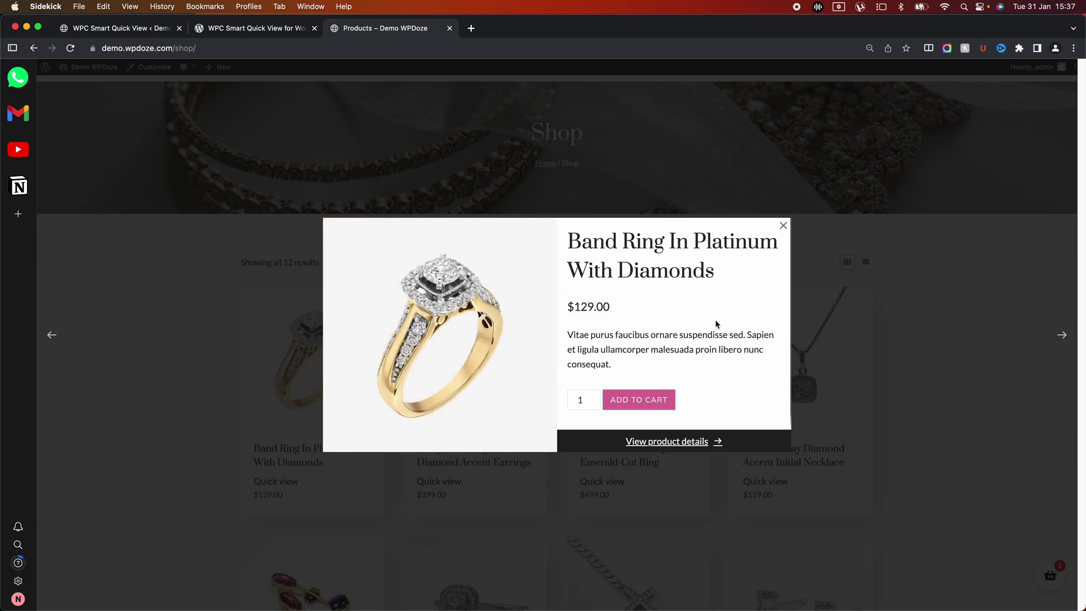
click(650, 447)
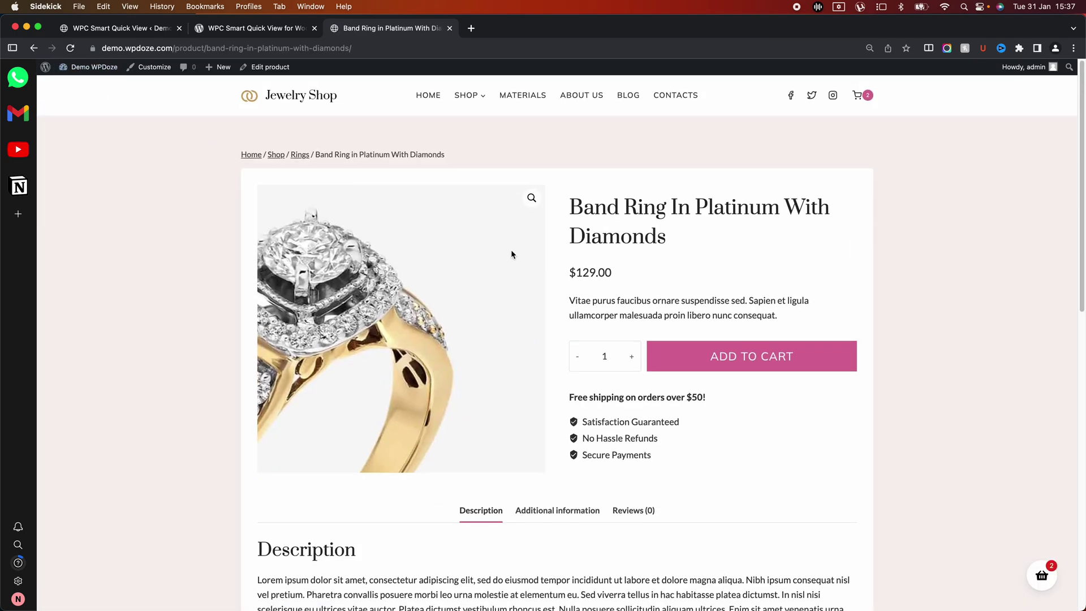
click(34, 49)
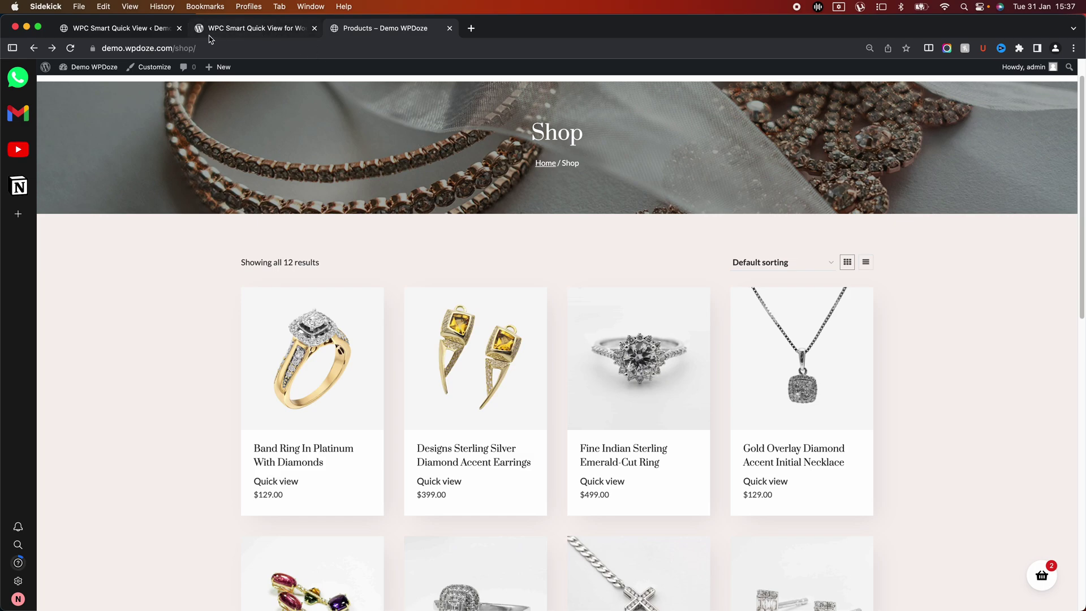
Step: Return to the WPC Smart Quick View settings and set the view type to Sidebar
click(143, 27)
scroll(420, 234, down, 1)
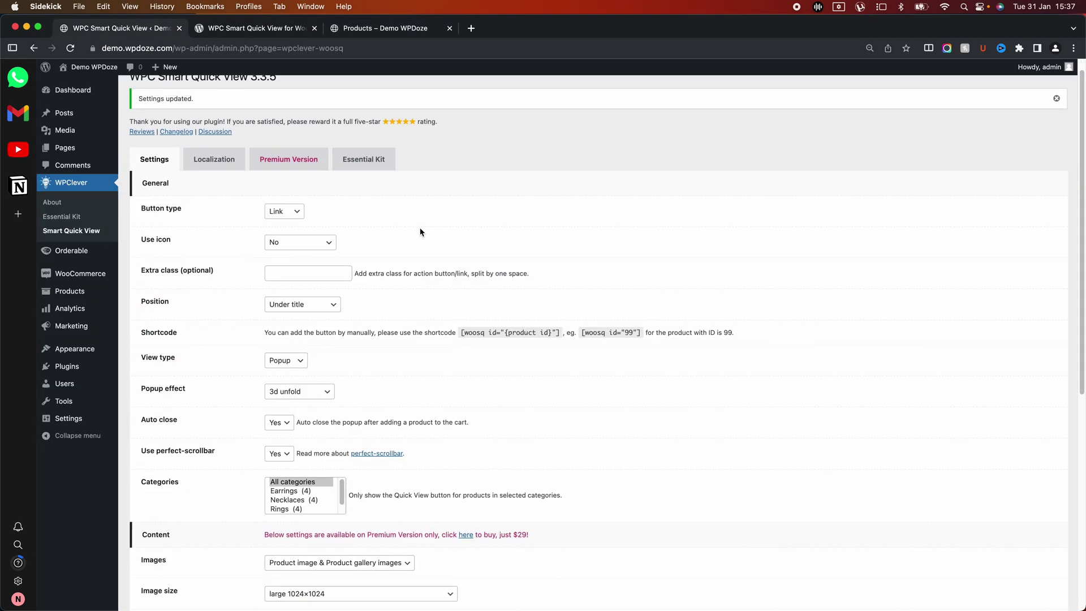
click(293, 347)
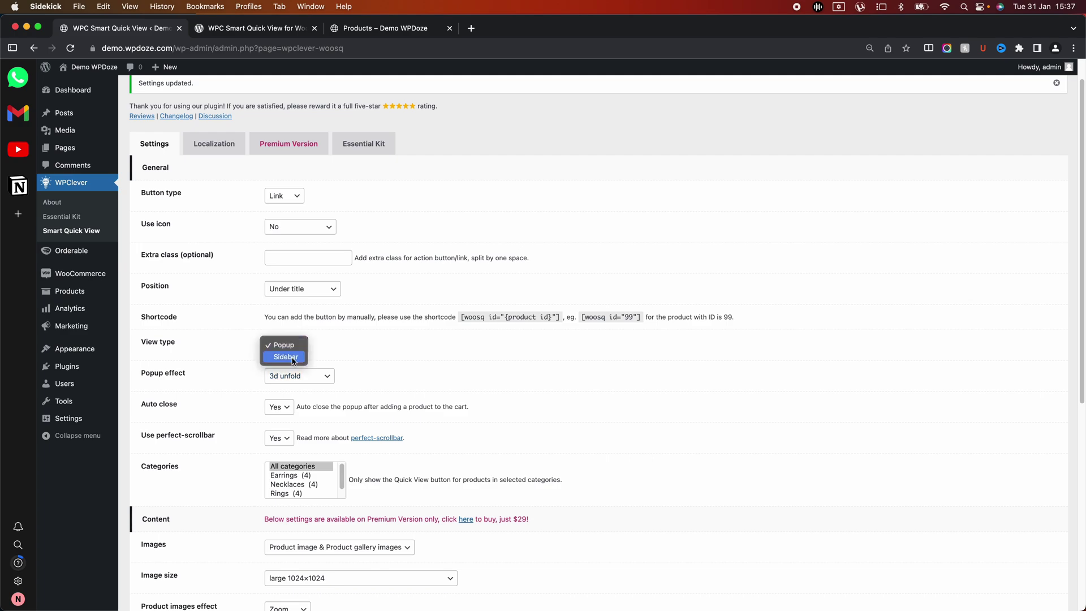
click(291, 356)
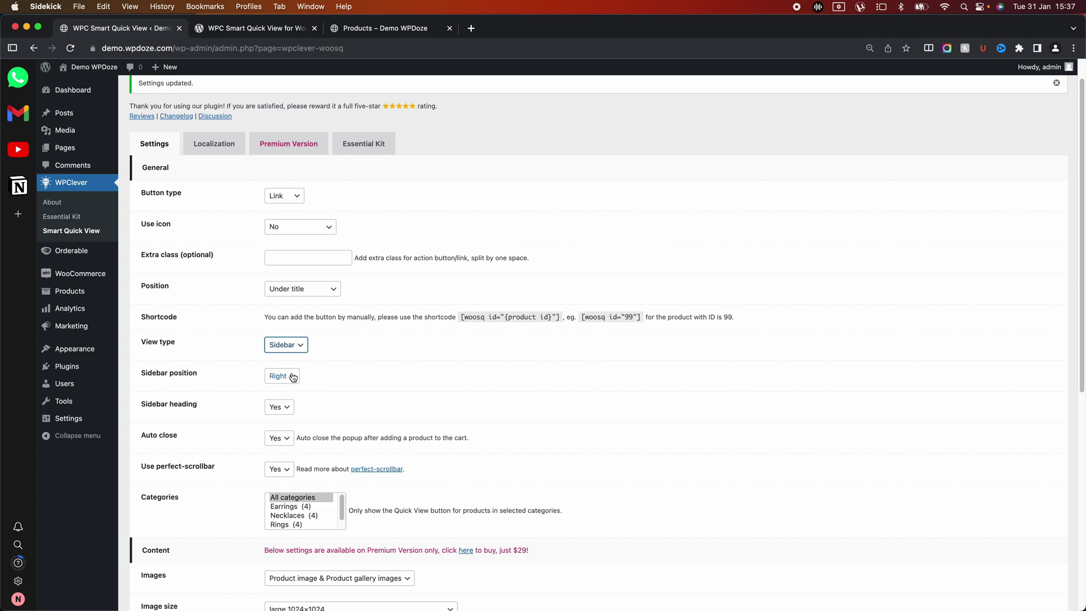
Step: Set Sidebar heading to No and save the plugin settings
click(286, 407)
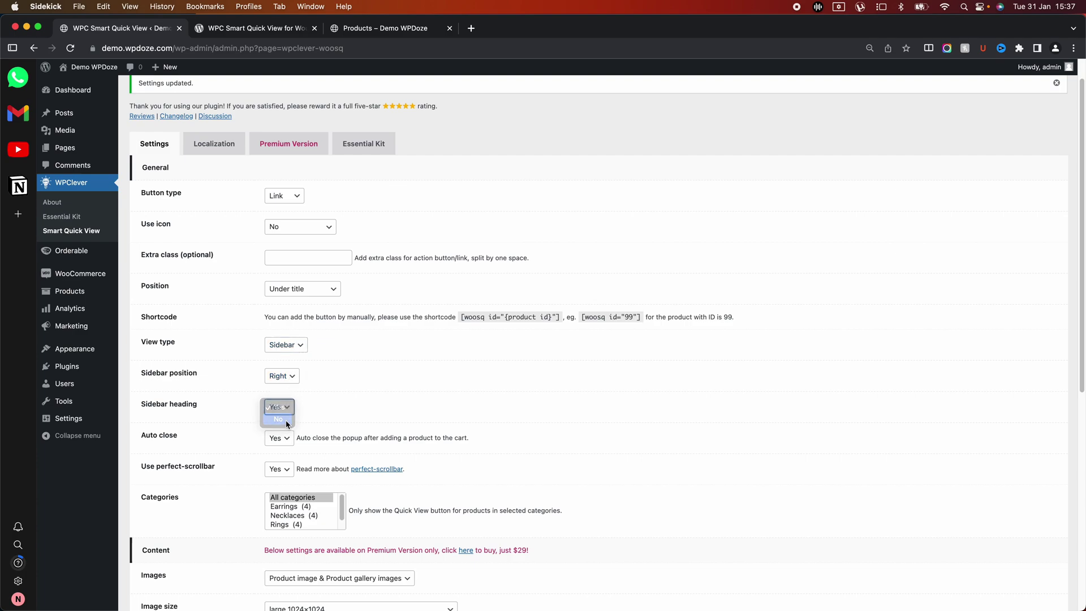
click(278, 419)
scroll(353, 346, down, 2)
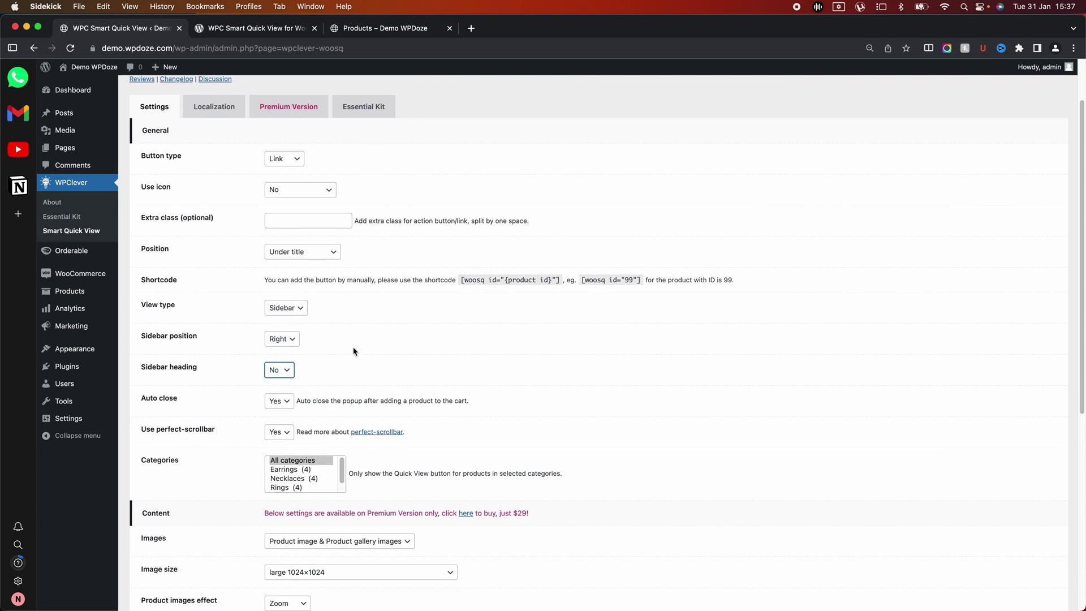
scroll(354, 351, down, 10)
click(171, 560)
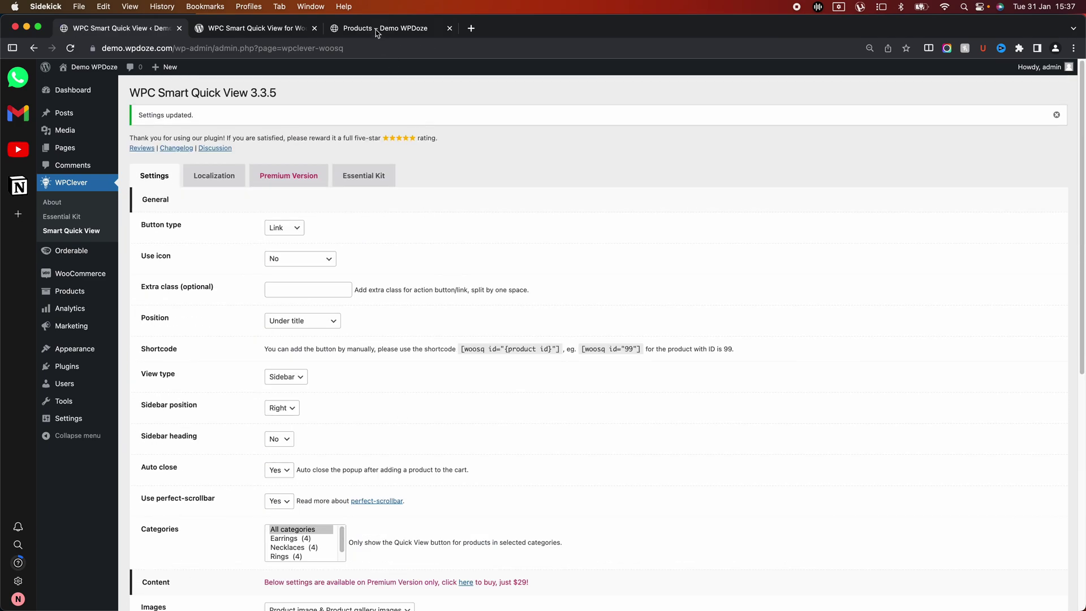
Step: Reload the shop page, check the sidebar quick view of Band Ring In Platinum With Diamonds, and close it
click(377, 33)
click(273, 45)
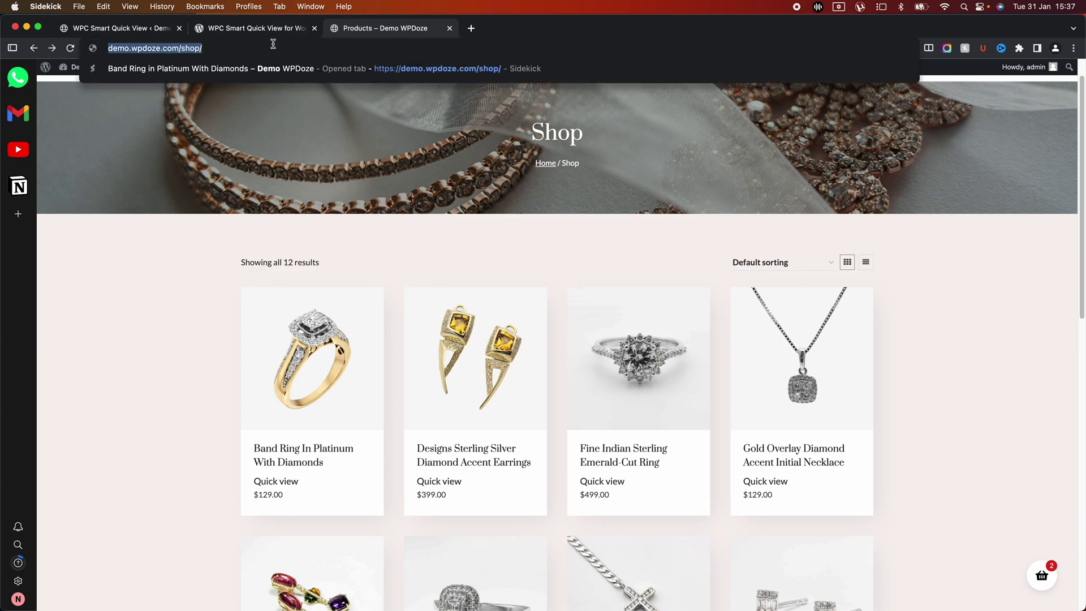
key(Return)
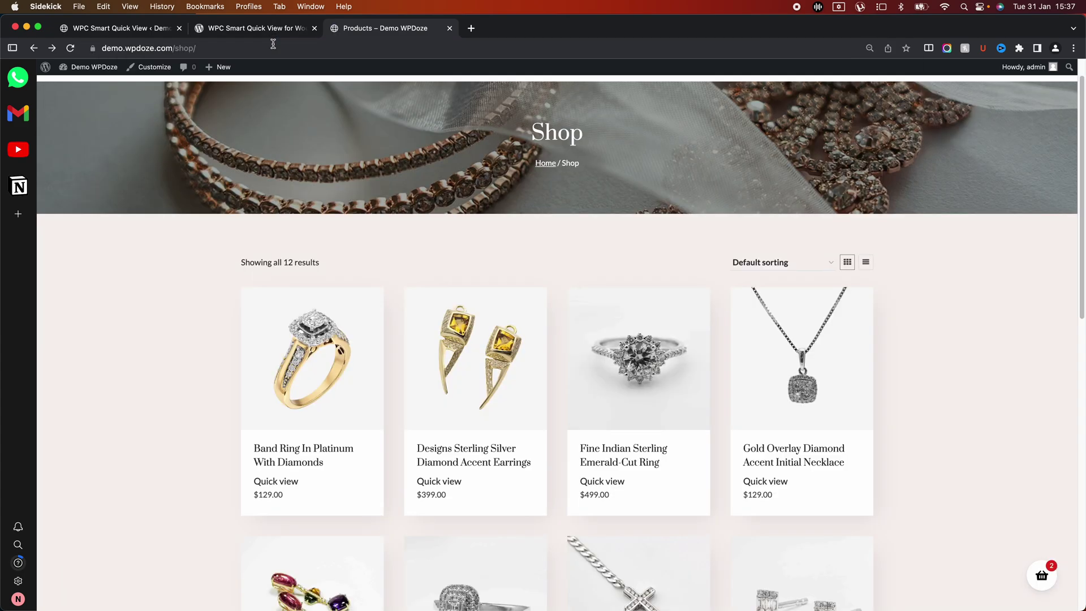
click(286, 465)
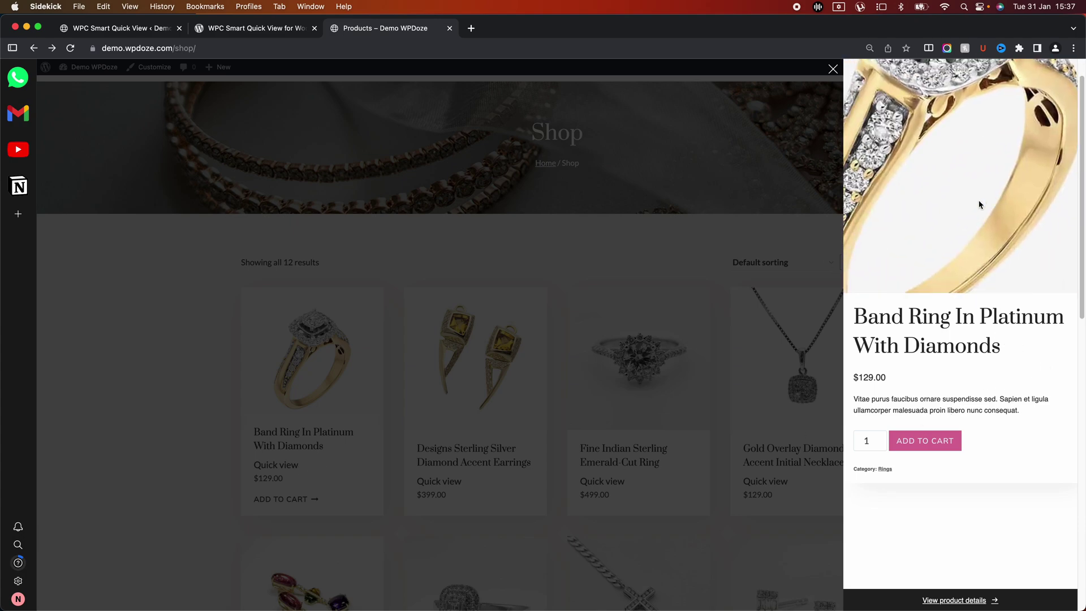
click(624, 239)
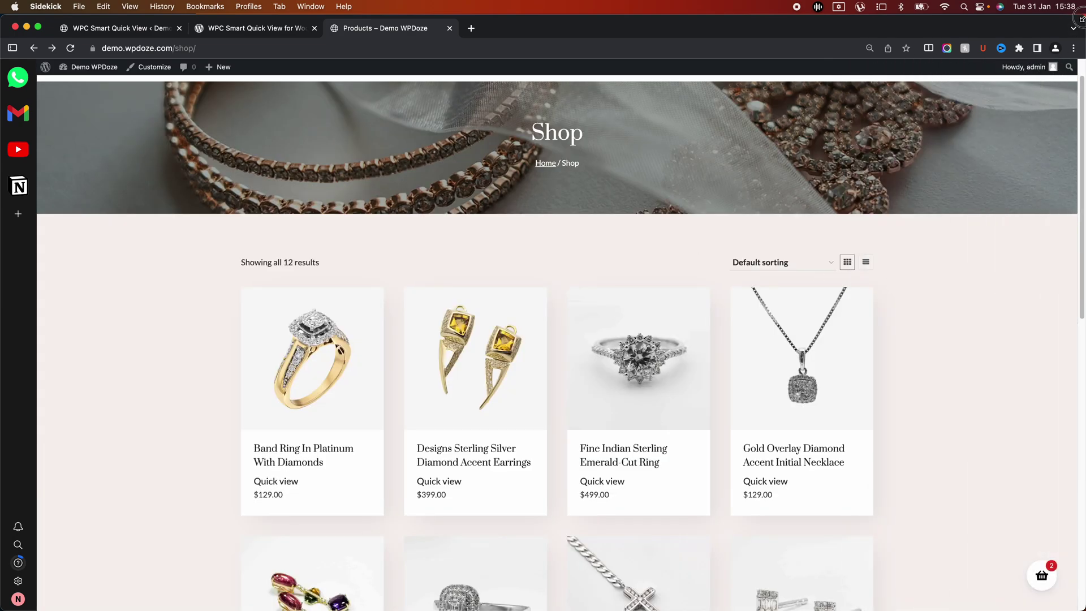
Step: Check the sidebar quick view of Band Ring In Platinum With Diamonds at mobile width, close it, and restore the full-width window
drag(1081, 19, 260, 134)
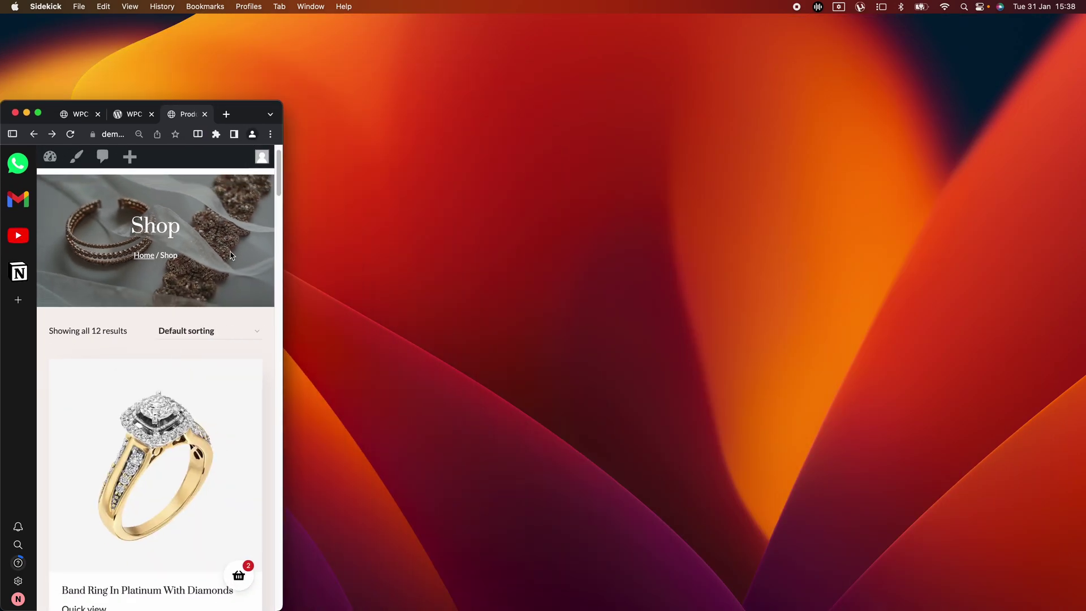
scroll(213, 308, down, 5)
click(88, 391)
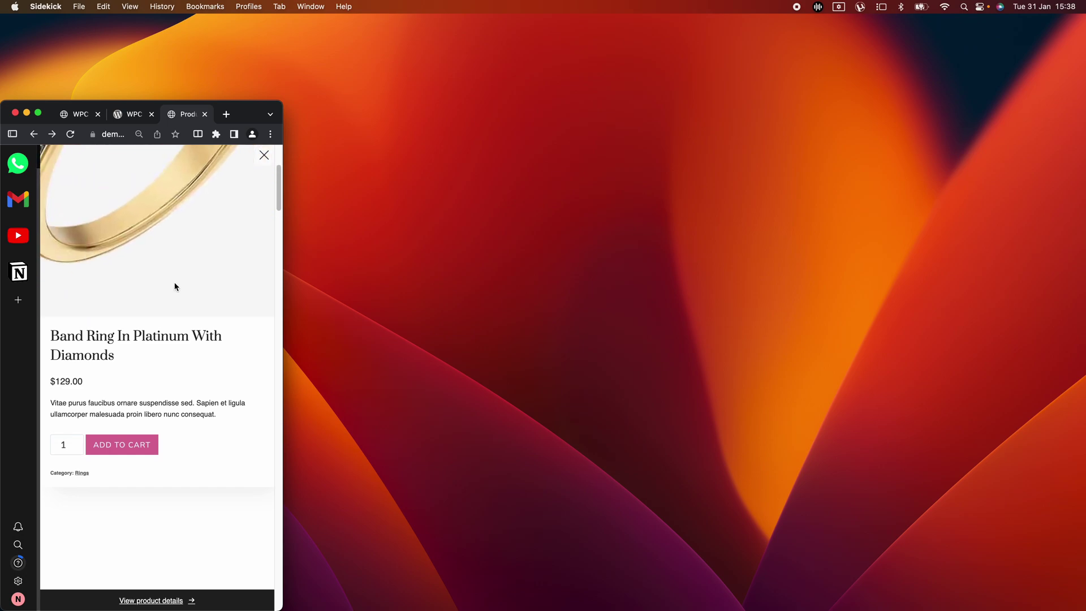
click(265, 156)
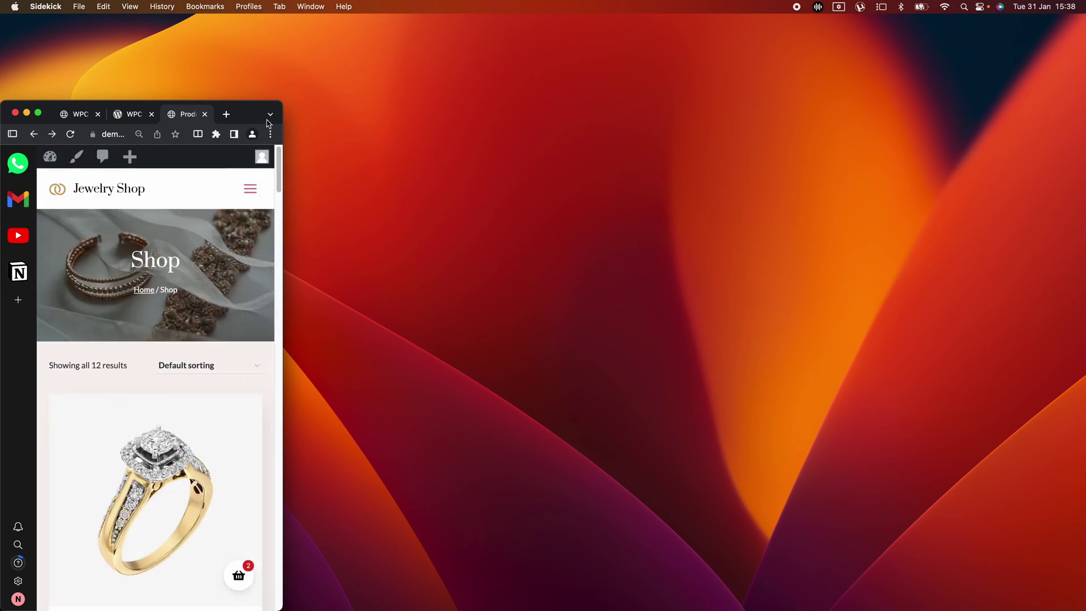
double_click(265, 113)
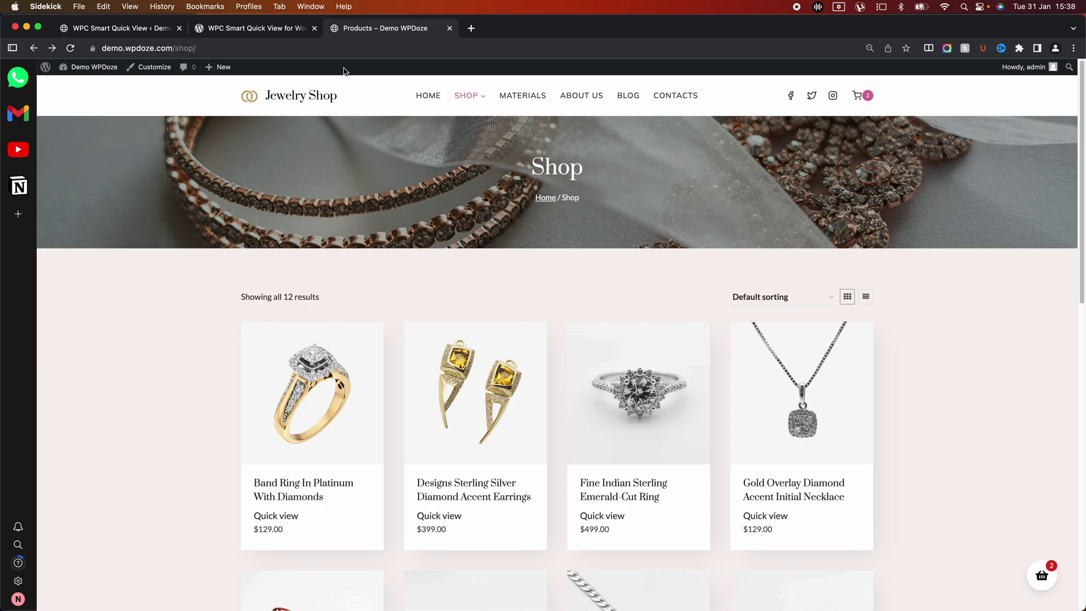
Step: Return to the WPC Smart Quick View settings, set Use icon to Icon on the left, and review the available icons
click(240, 33)
click(115, 27)
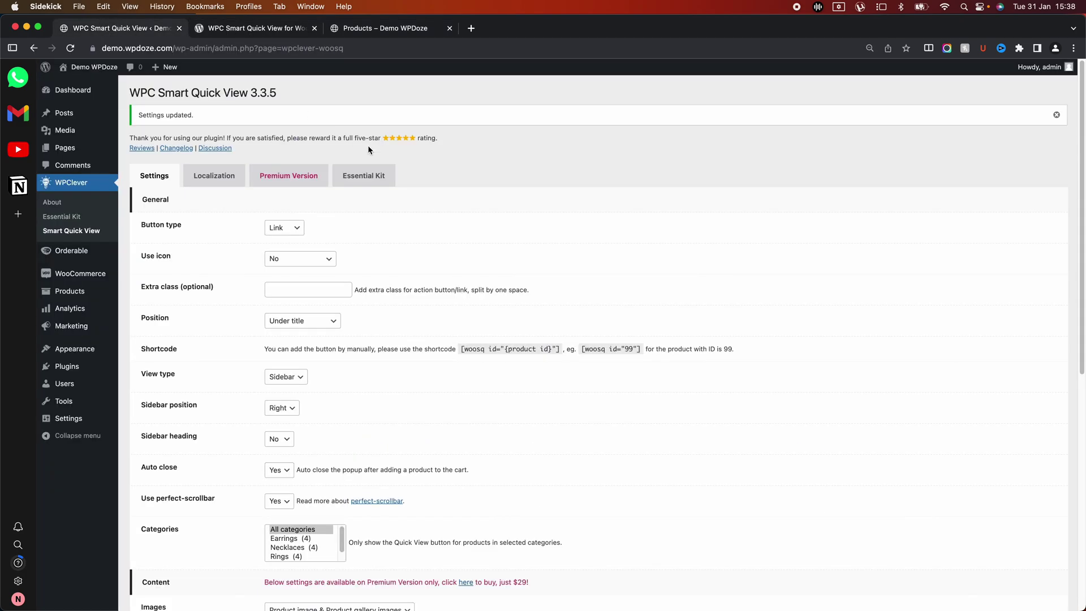
click(287, 228)
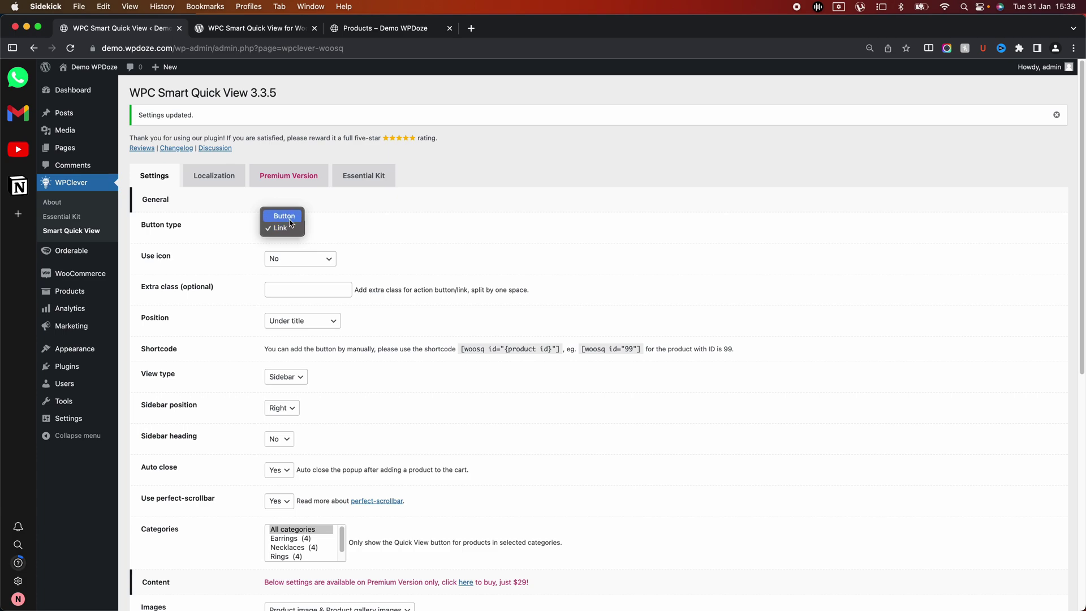
click(290, 228)
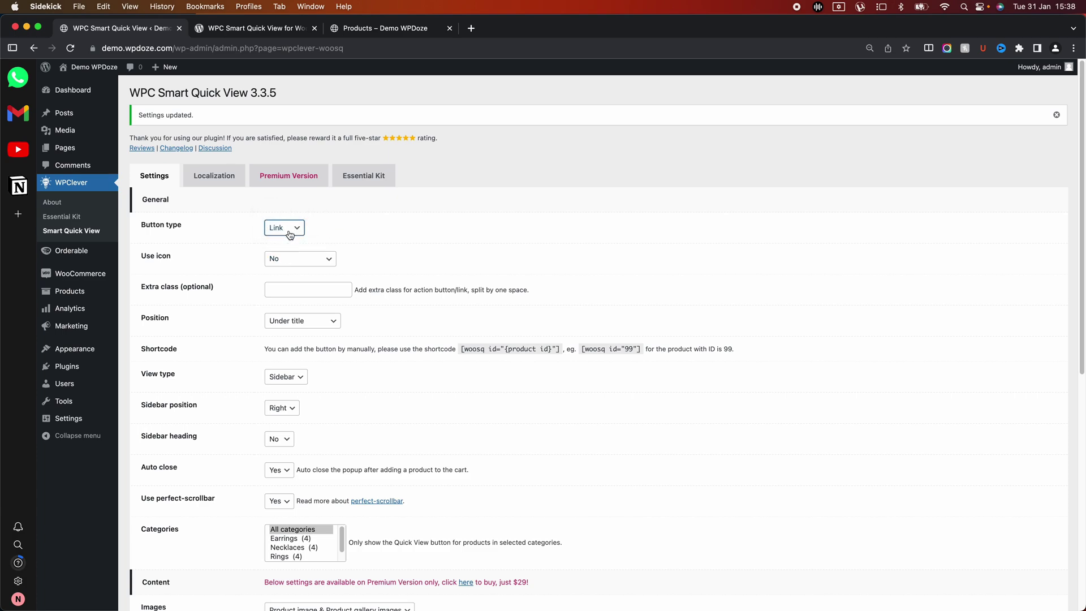
click(292, 259)
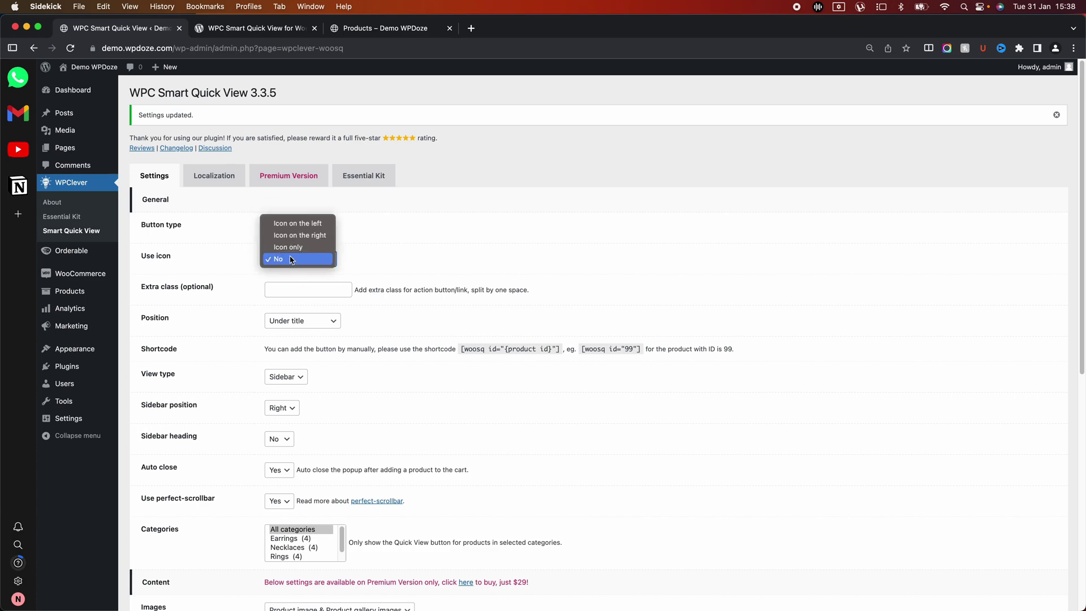
click(294, 247)
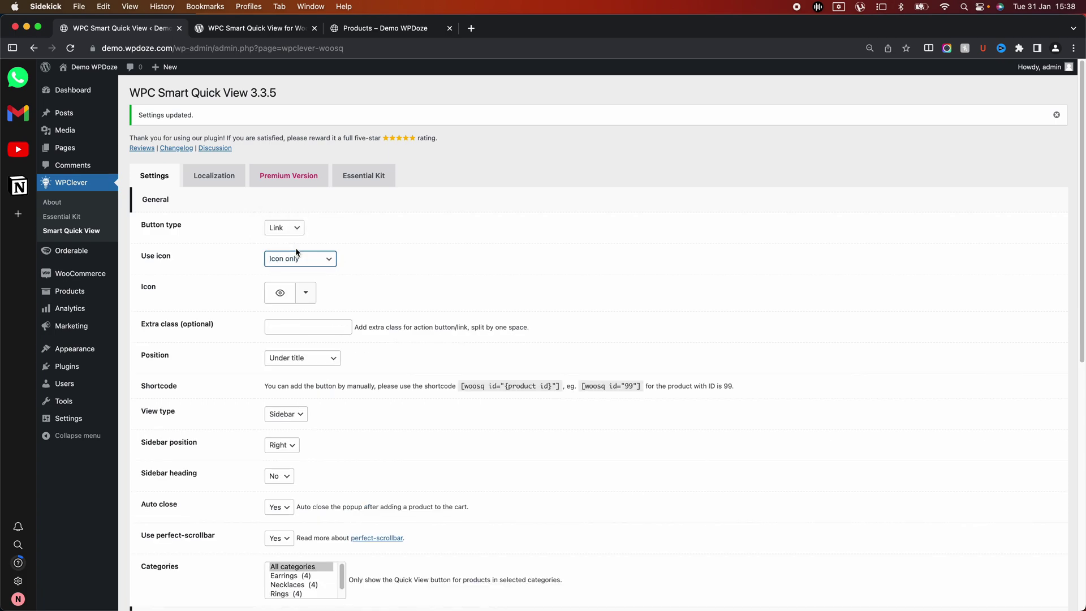
click(296, 258)
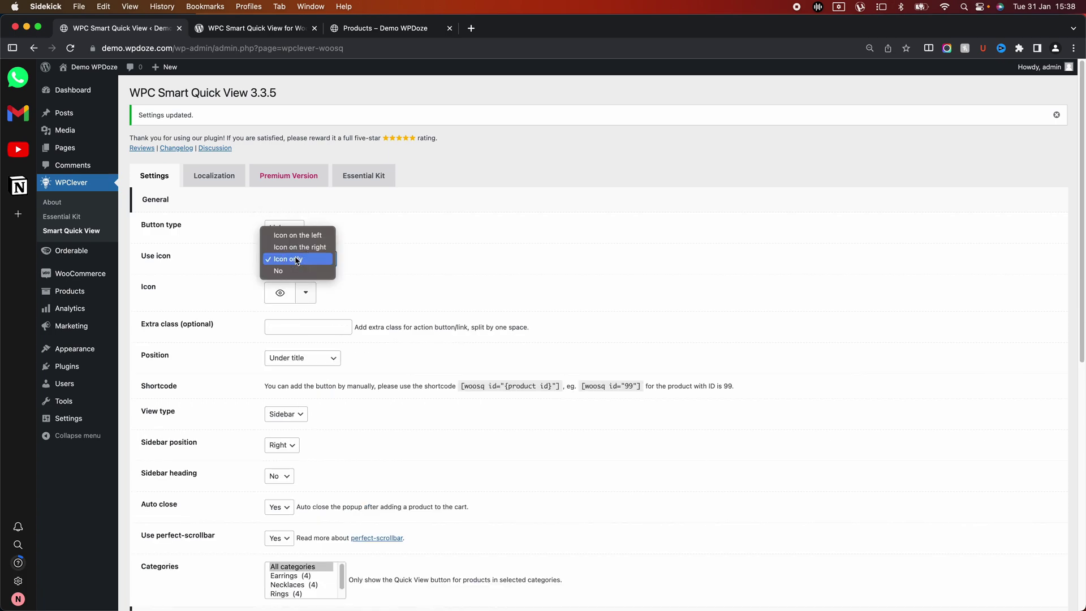
click(325, 236)
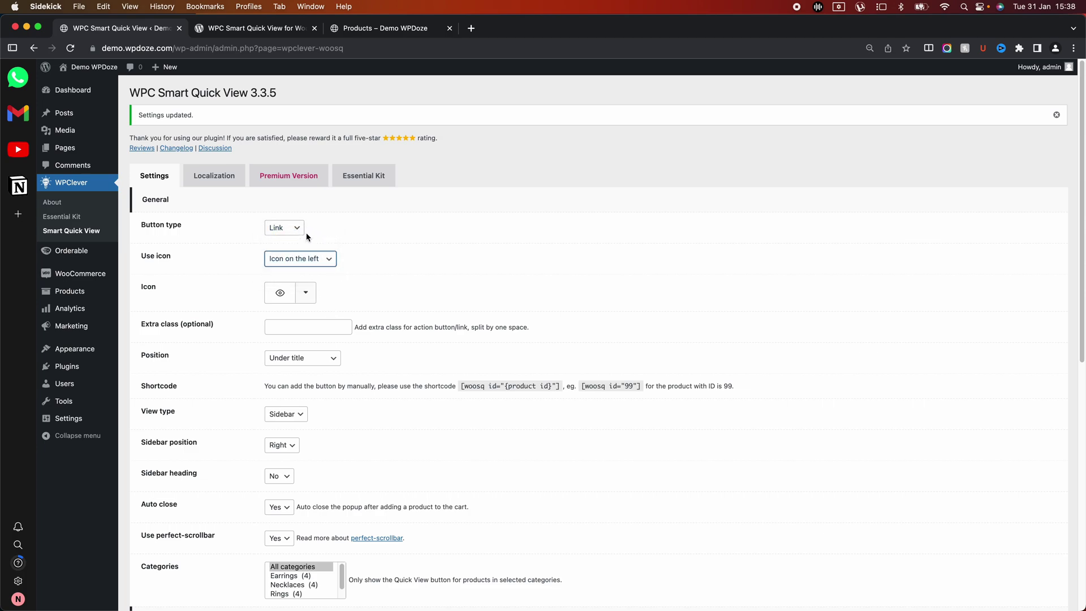
click(310, 293)
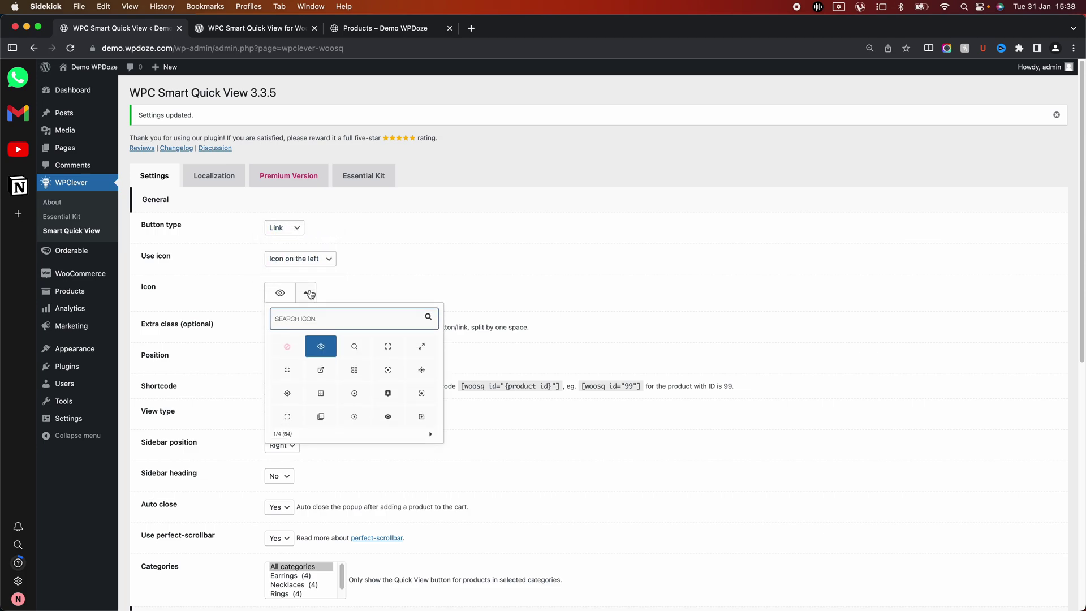
click(306, 292)
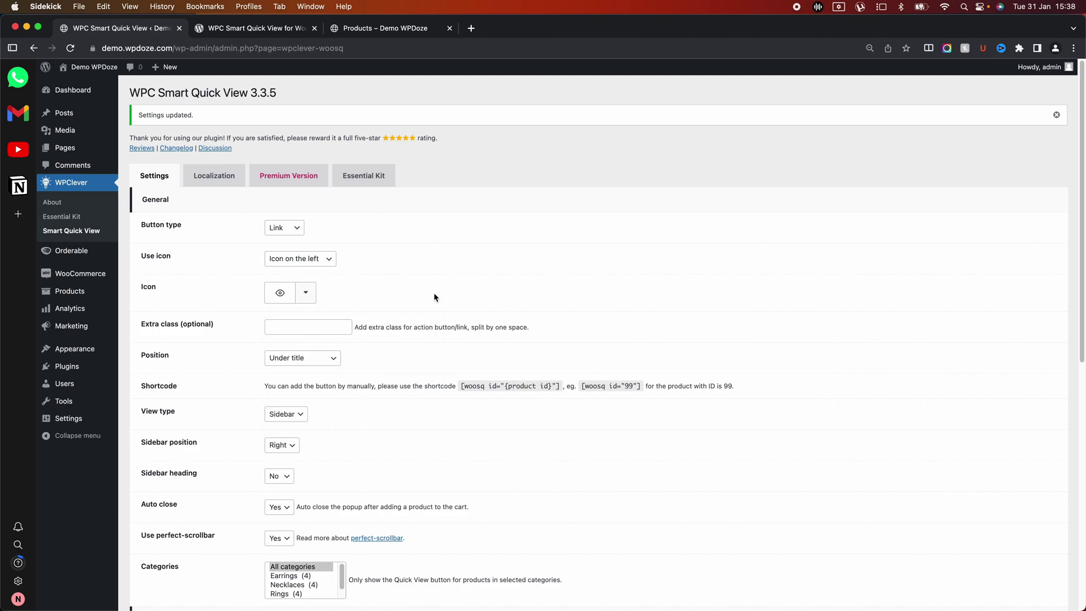
Step: Set the quick view's view type to Popup and save the plugin settings
scroll(440, 291, down, 3)
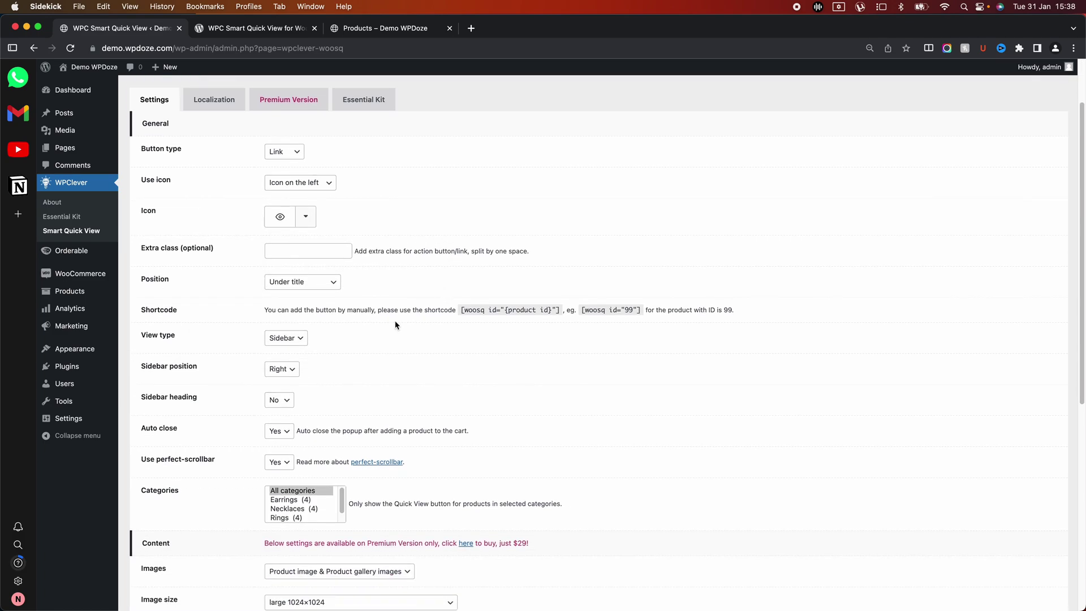
click(285, 338)
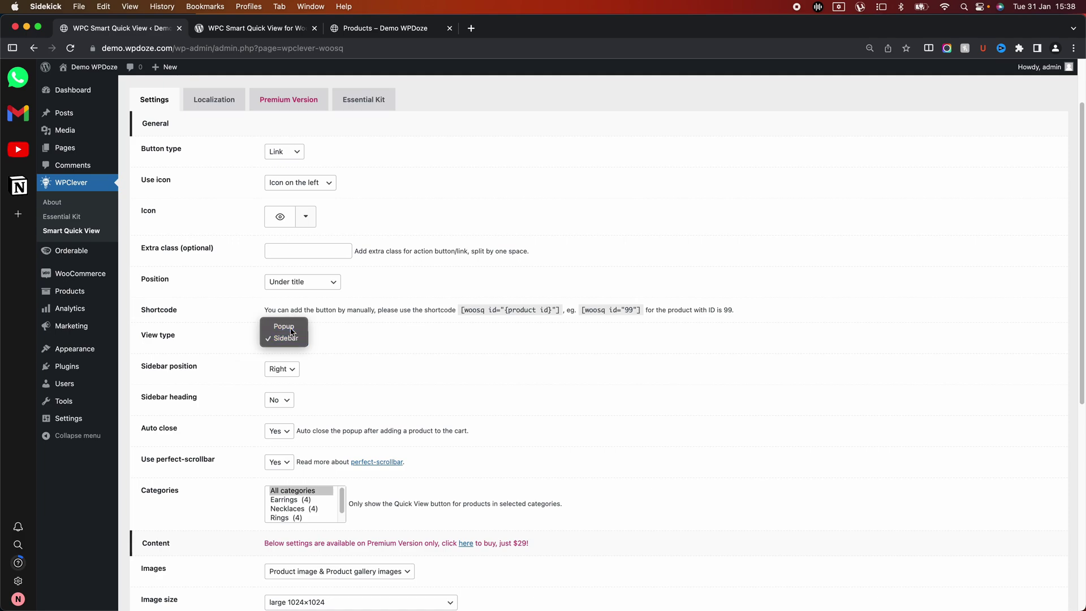
click(280, 326)
scroll(378, 354, down, 10)
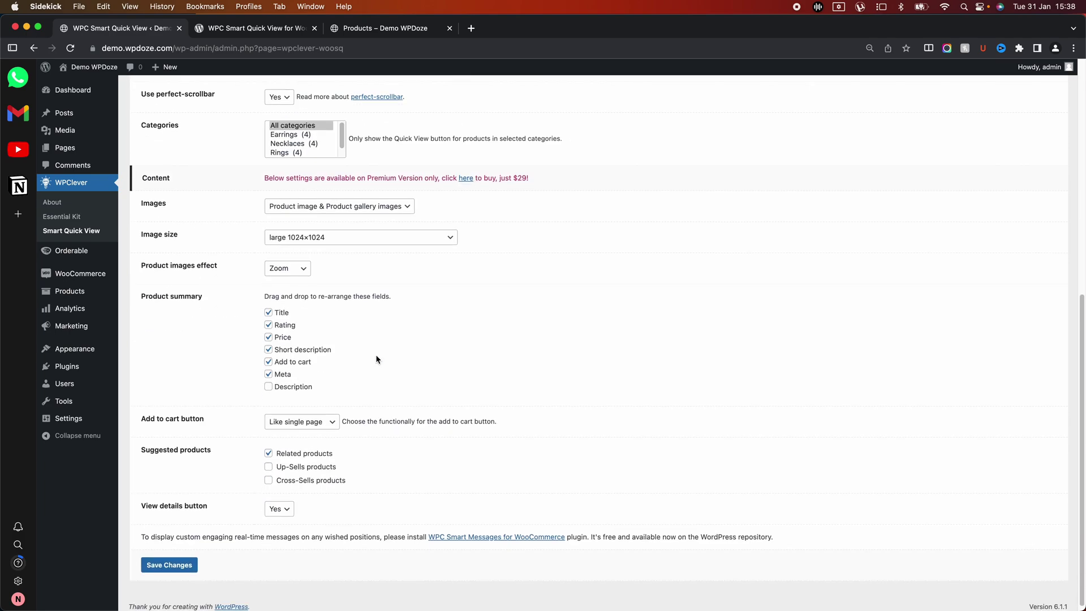
click(171, 559)
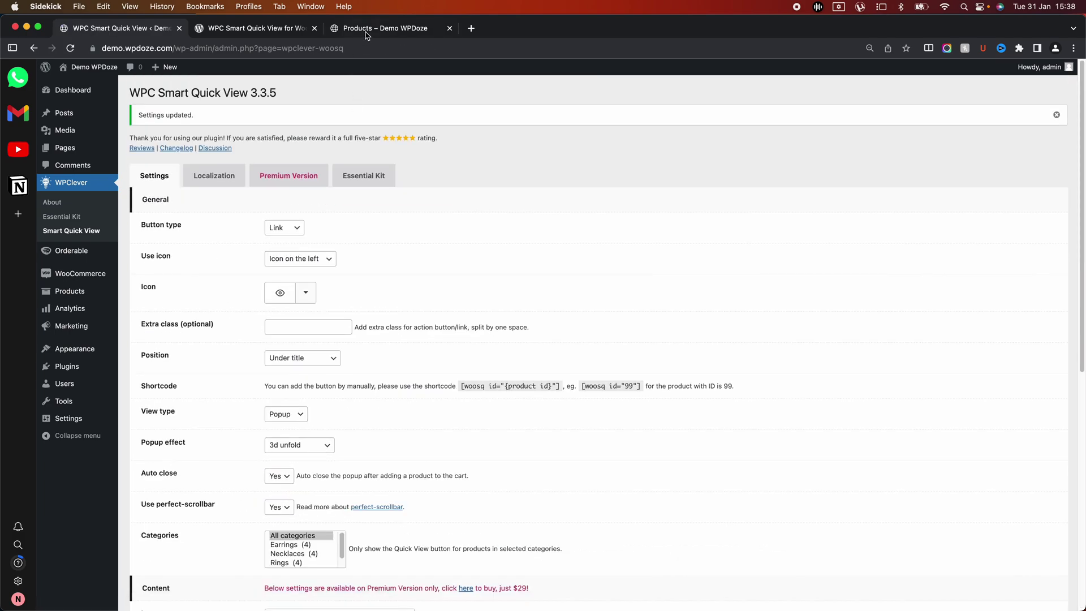
Step: Reload the shop page, check the popup quick view of Band Ring In Platinum With Diamonds, and close it
click(368, 30)
click(260, 45)
key(Return)
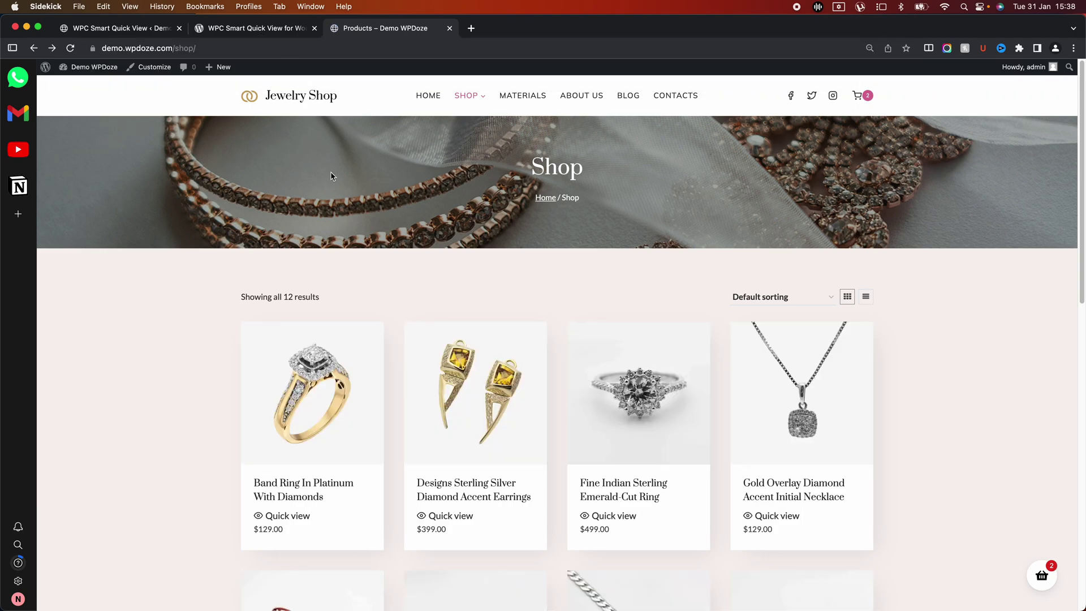
scroll(316, 340, down, 1)
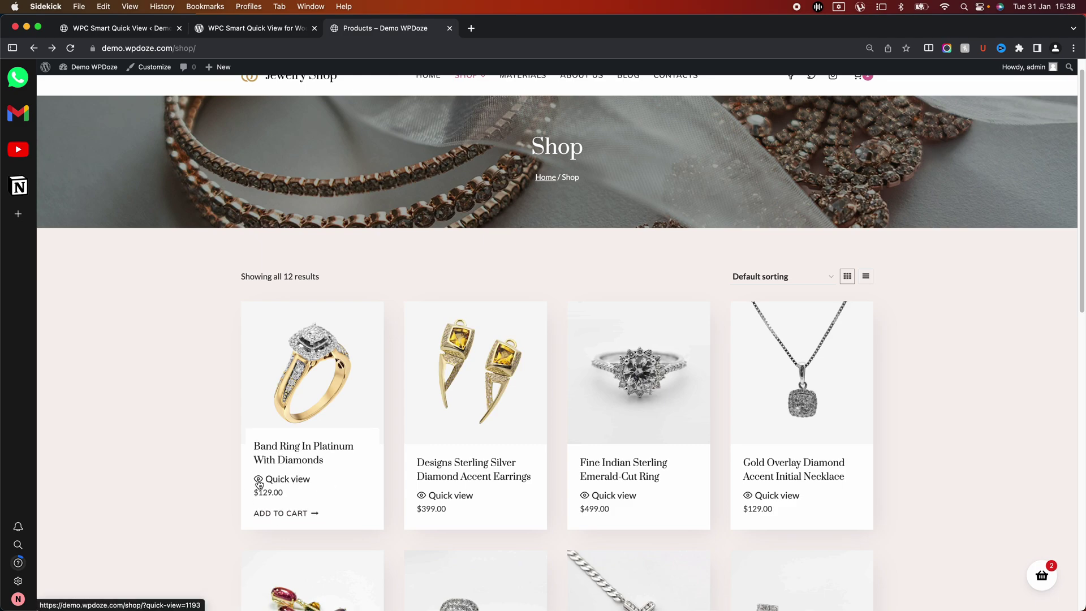
click(288, 479)
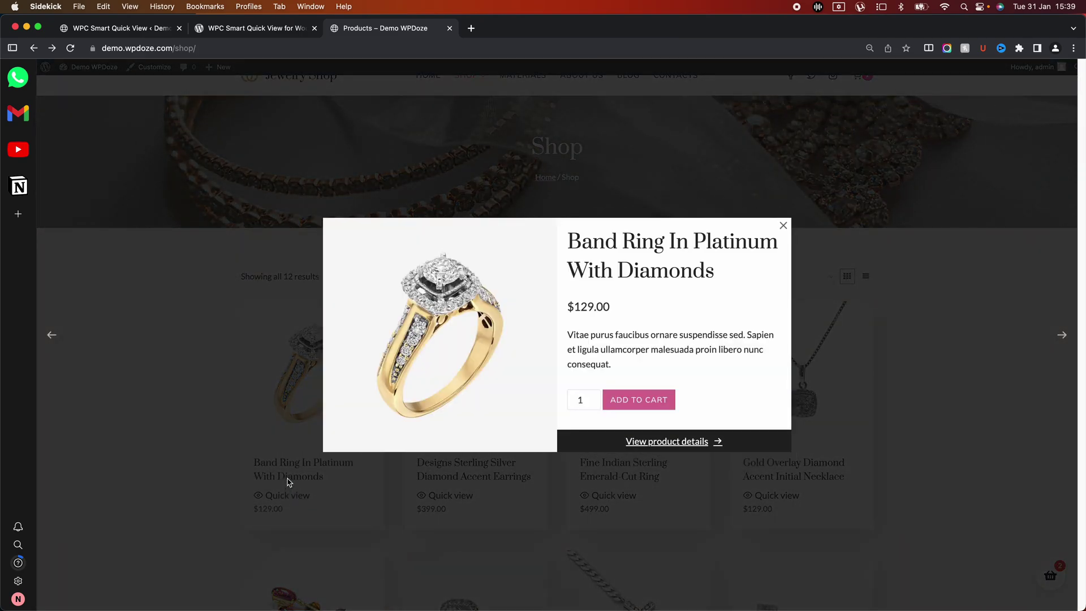
click(784, 226)
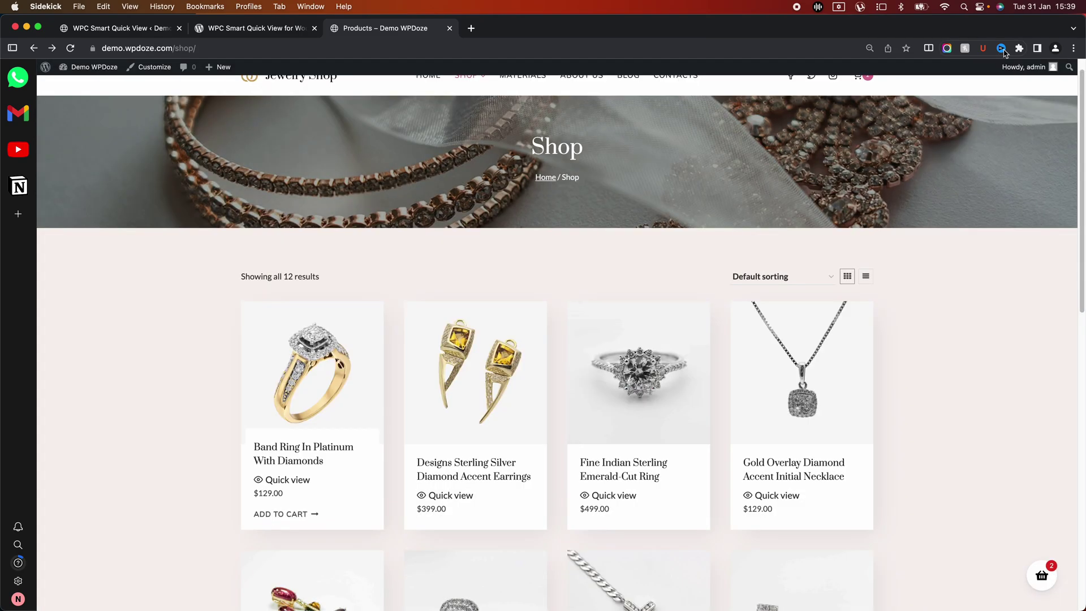
Step: Check the ring's popup quick view at mobile width, close it, and restore the full-width window
drag(1080, 26, 290, 109)
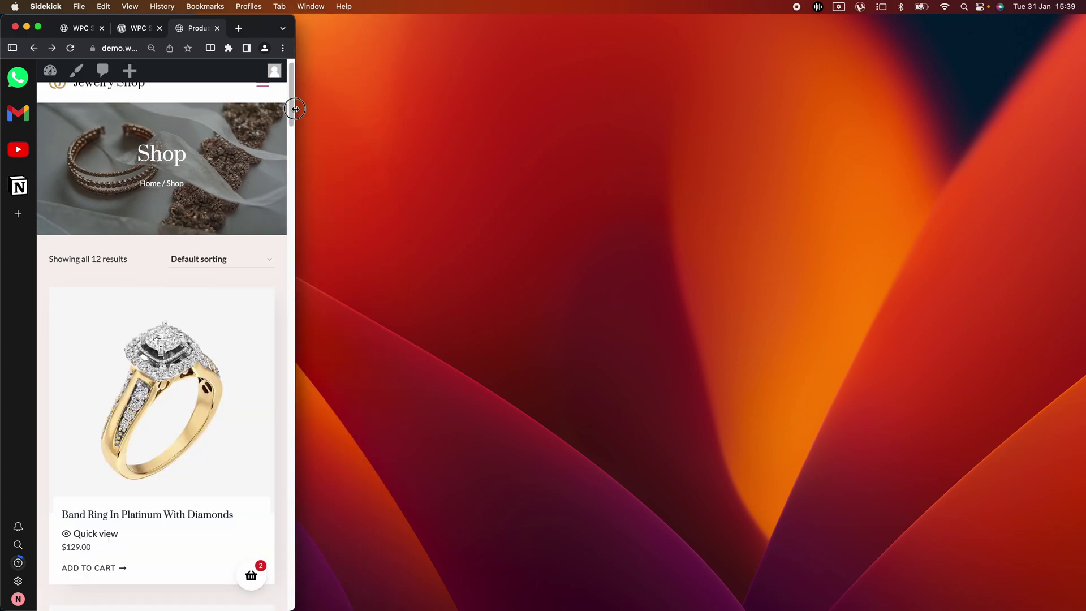
click(90, 530)
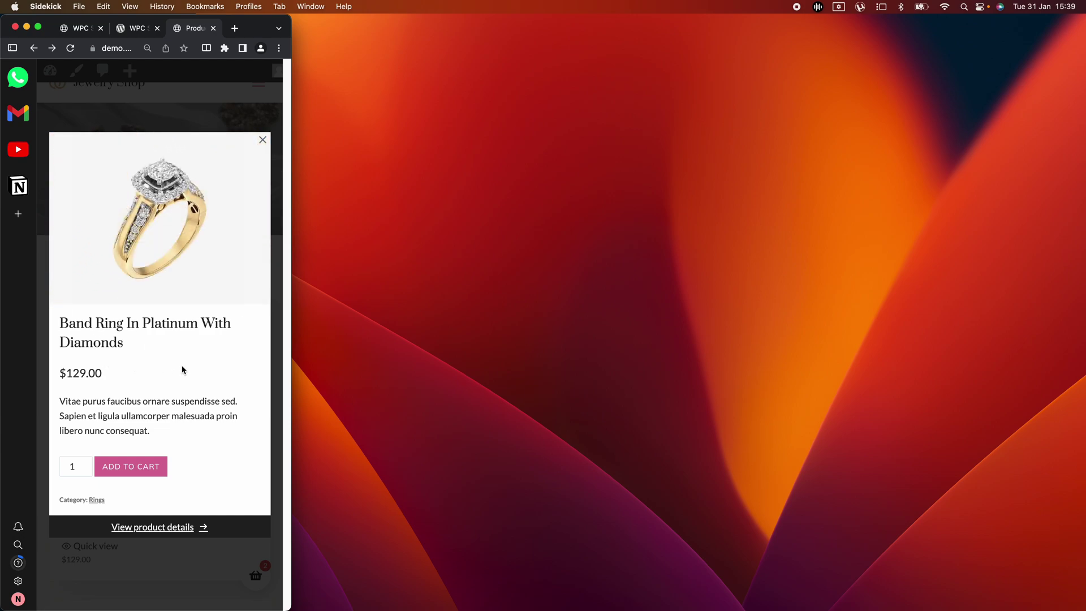
click(262, 139)
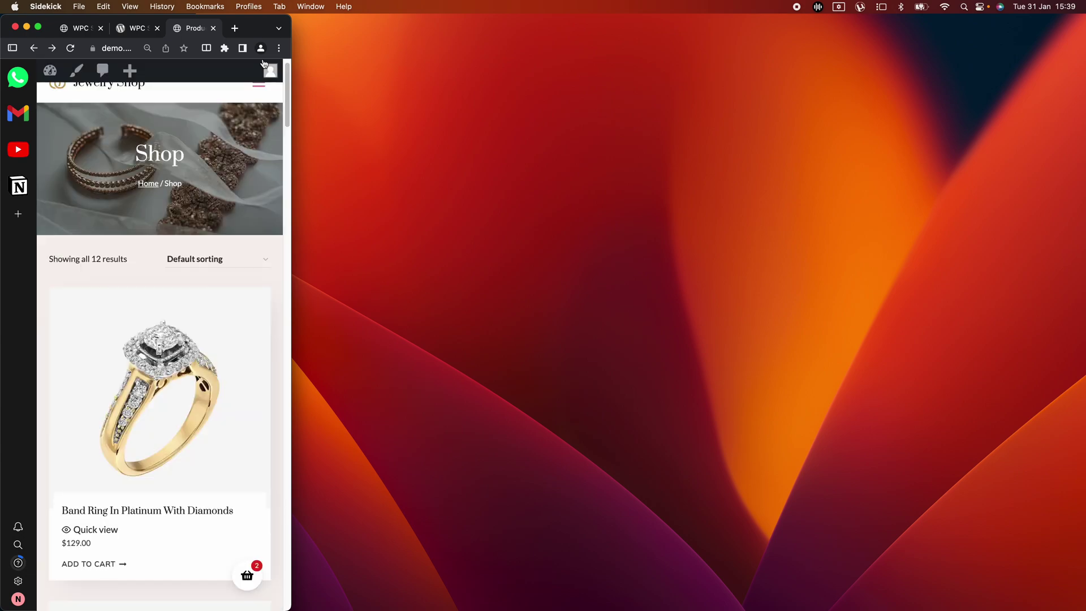
double_click(259, 25)
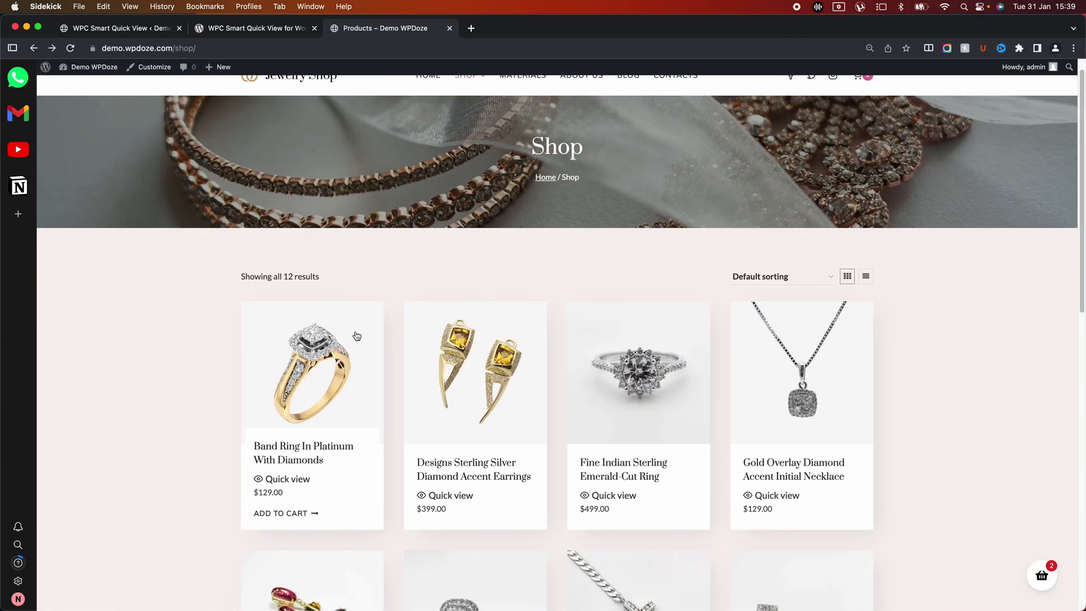
Step: Open the shop's Necklaces category page to check its quick view links
scroll(440, 290, up, 1)
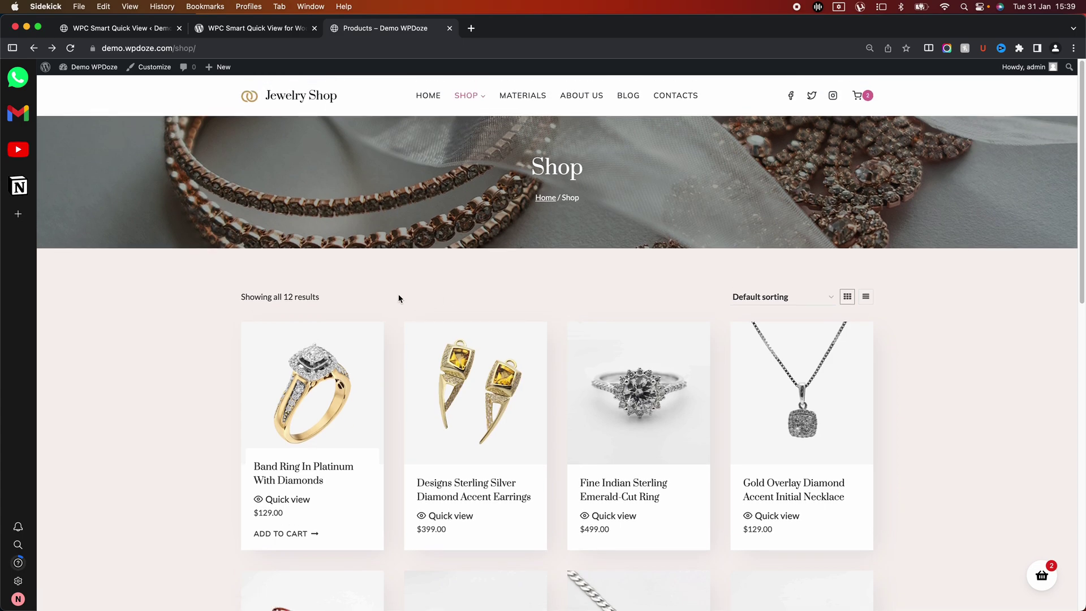
mouse_move(468, 102)
click(478, 141)
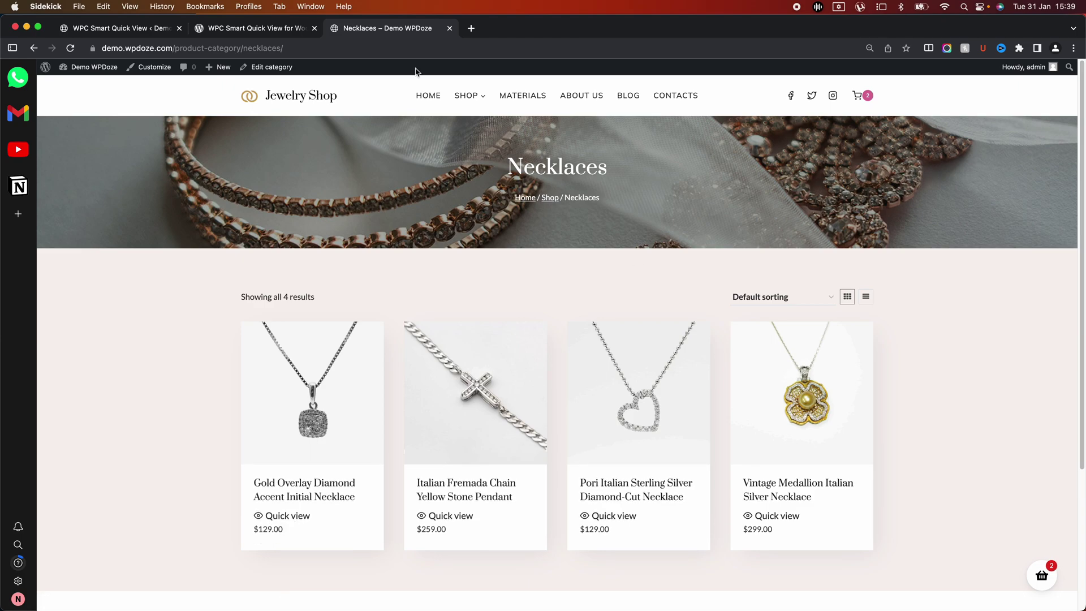
Step: Return to the WPC Smart Quick View settings and set Use icon to Icon only and Position to Above add to cart
click(239, 34)
click(123, 29)
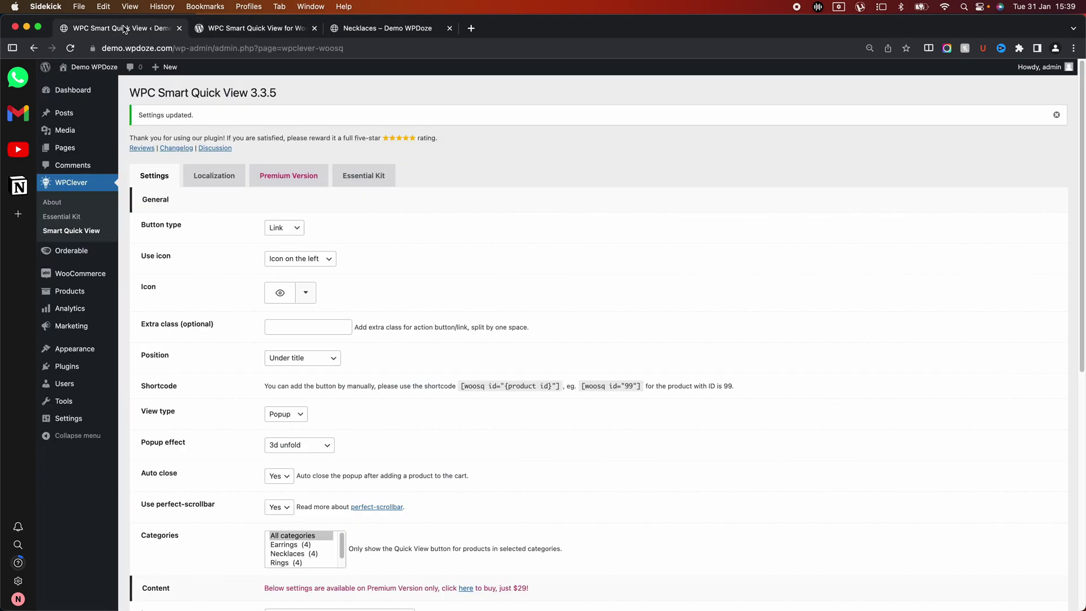
click(291, 228)
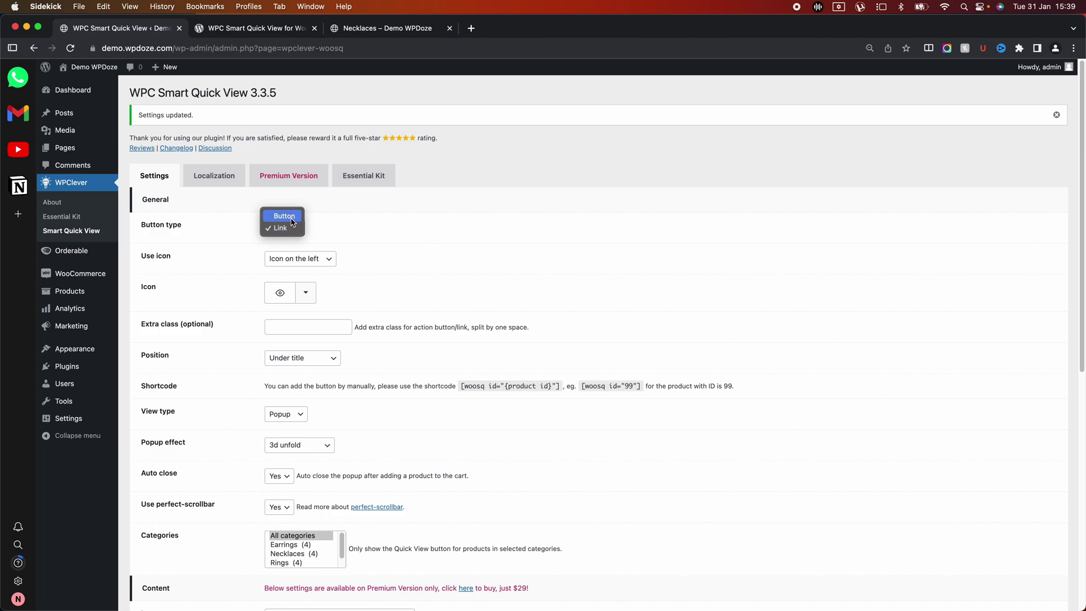
click(282, 228)
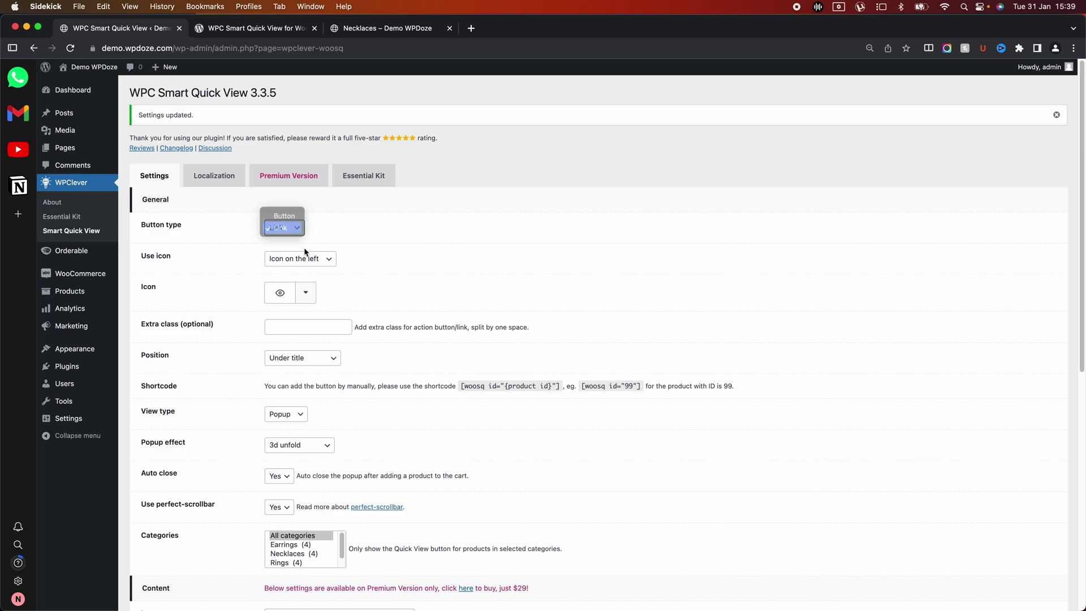
click(306, 259)
click(306, 258)
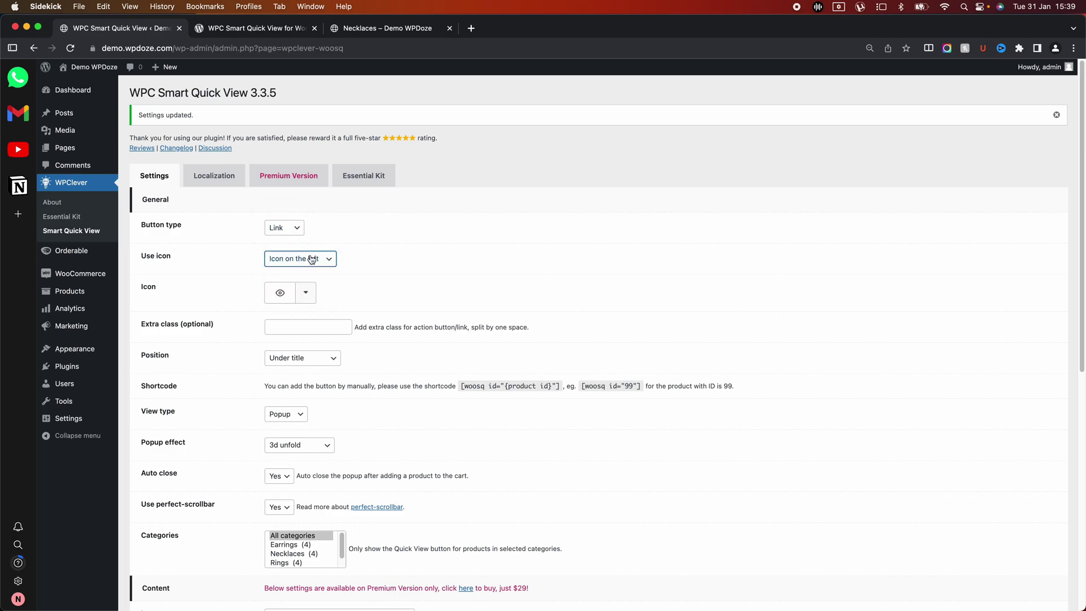
click(311, 258)
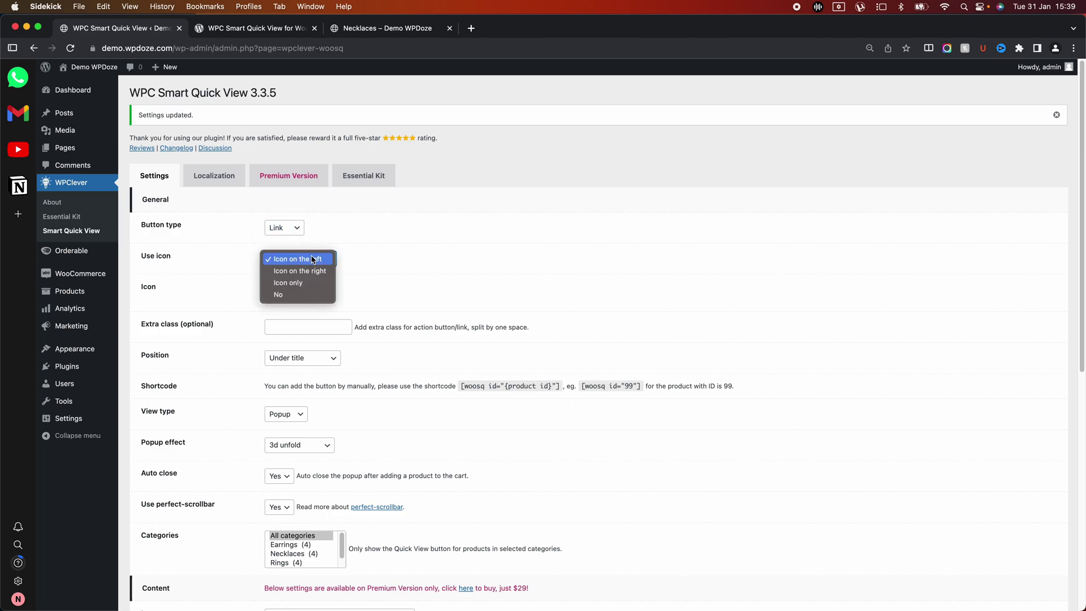
click(308, 284)
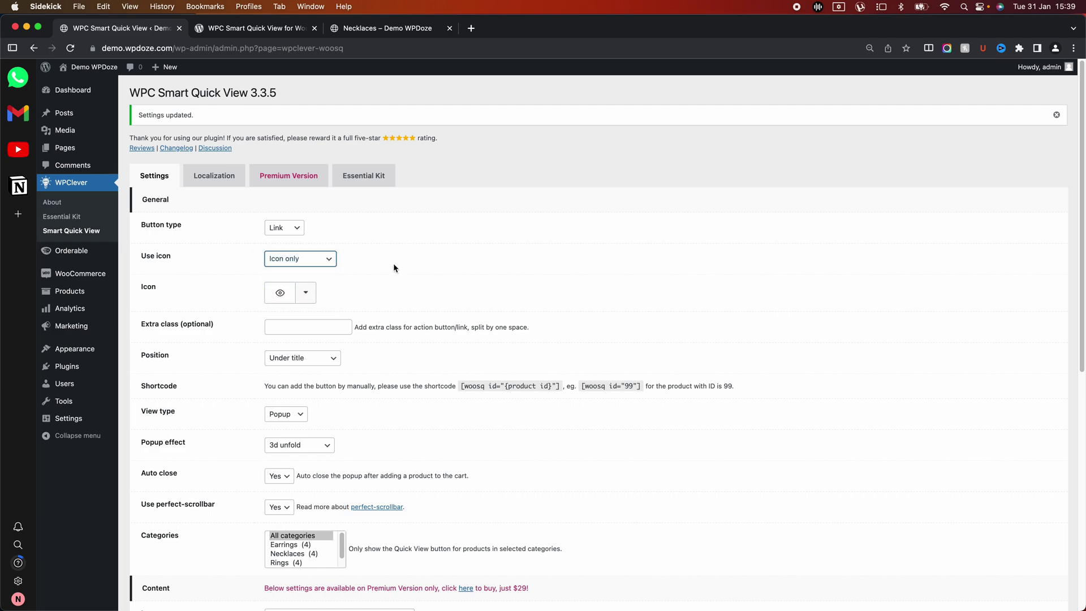
click(302, 359)
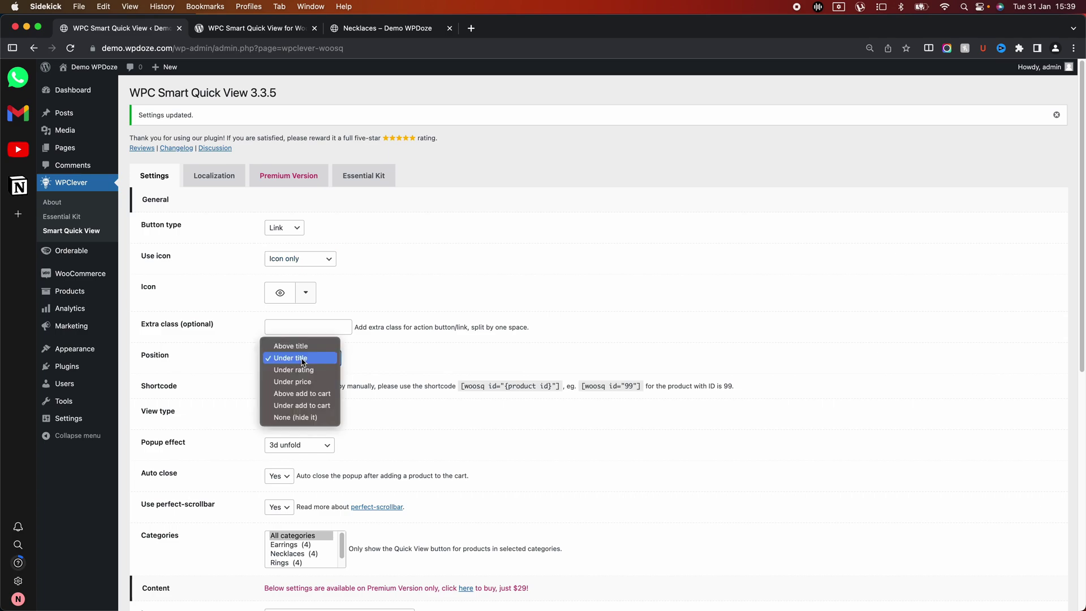
click(315, 394)
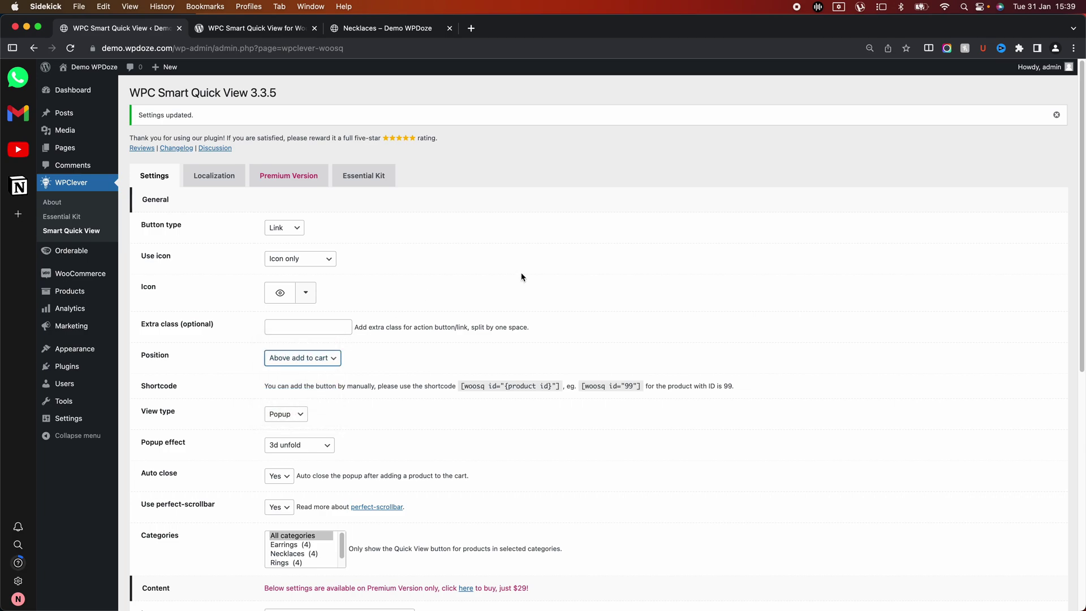
Step: Save the quick view settings and reload the shop's Necklaces category page
scroll(521, 289, down, 10)
click(169, 559)
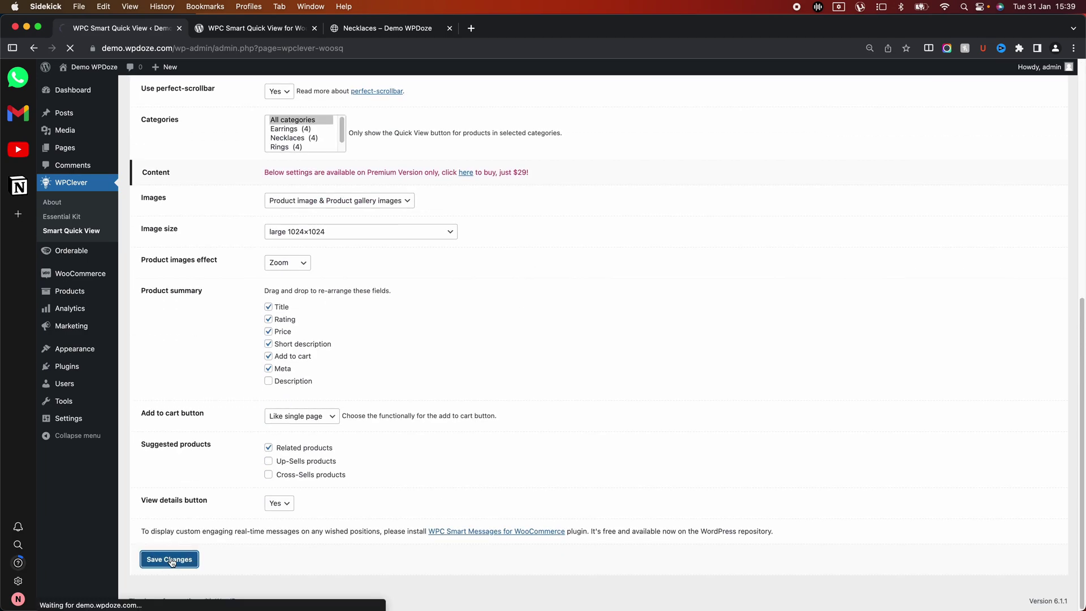
click(390, 28)
click(285, 49)
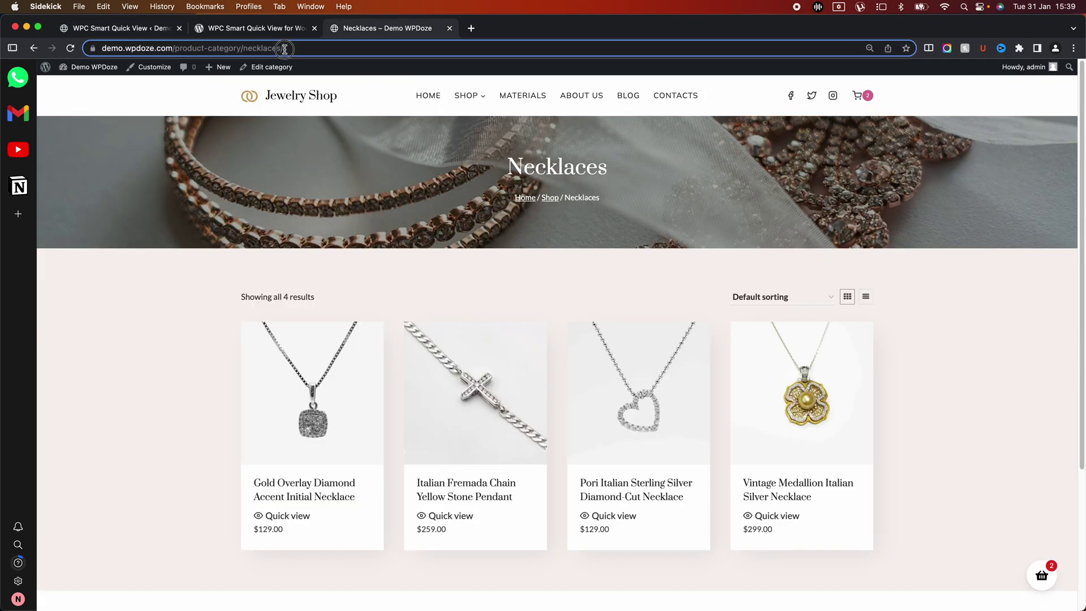
key(Return)
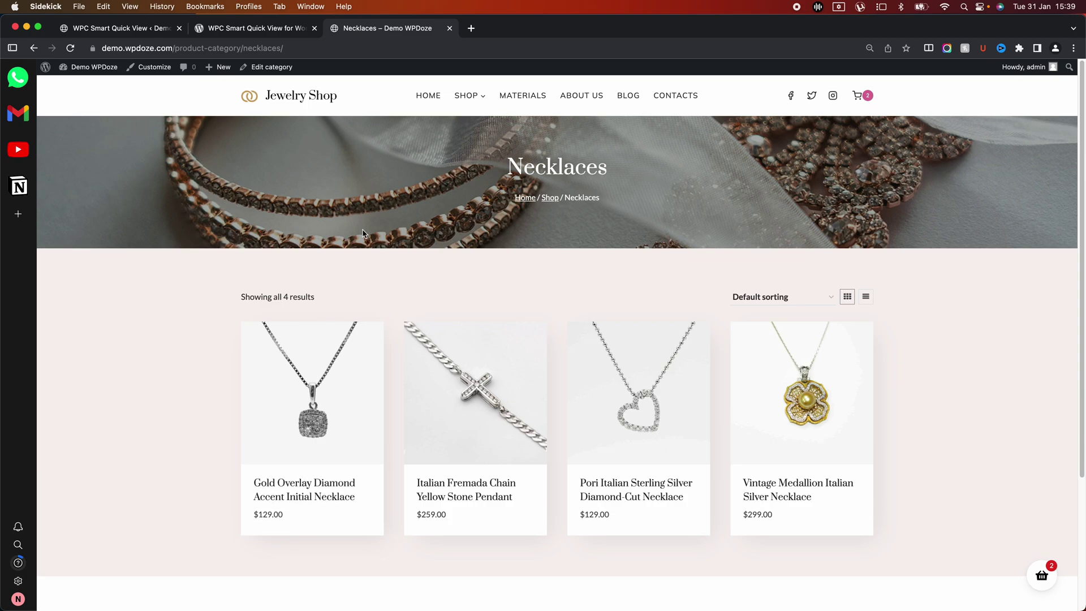
Step: Check the eye icon on the Gold Overlay Diamond Accent Initial Necklace, view its quick view popup, and close it
mouse_move(308, 467)
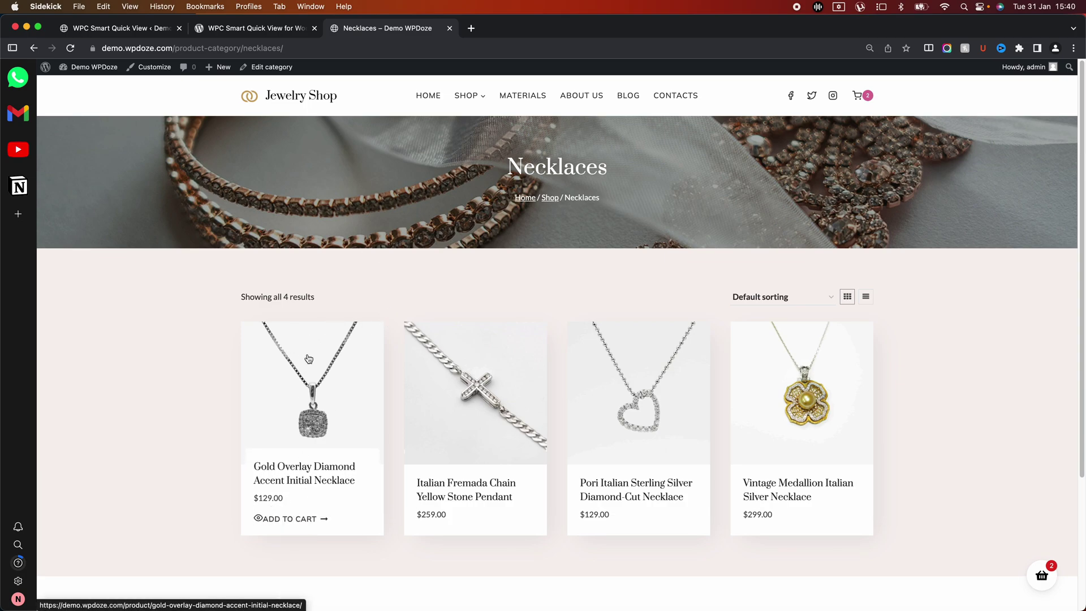
mouse_move(375, 368)
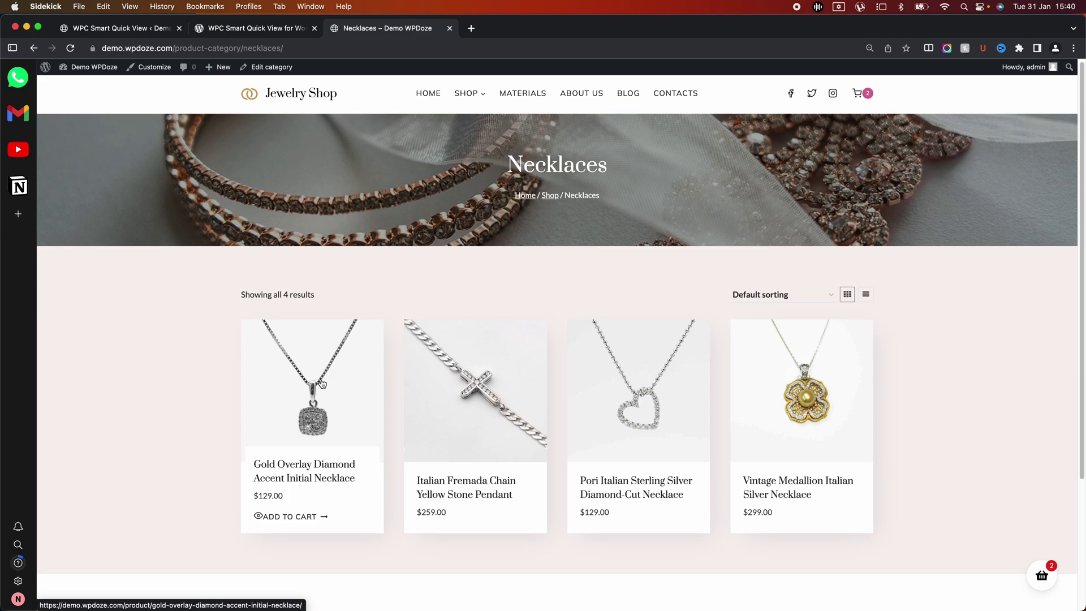
click(258, 517)
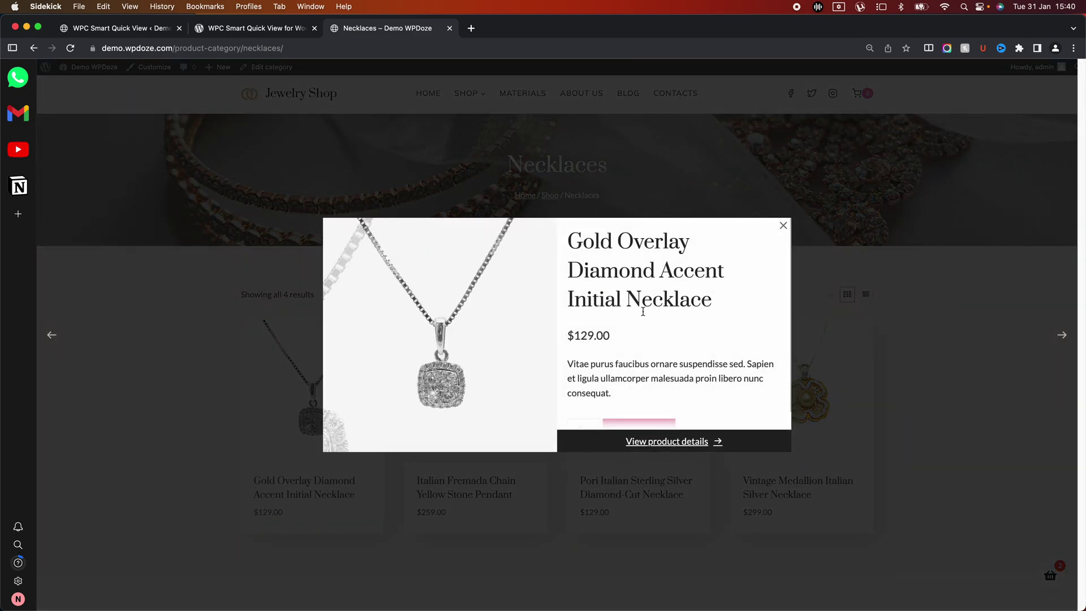
scroll(594, 306, down, 2)
scroll(653, 351, up, 2)
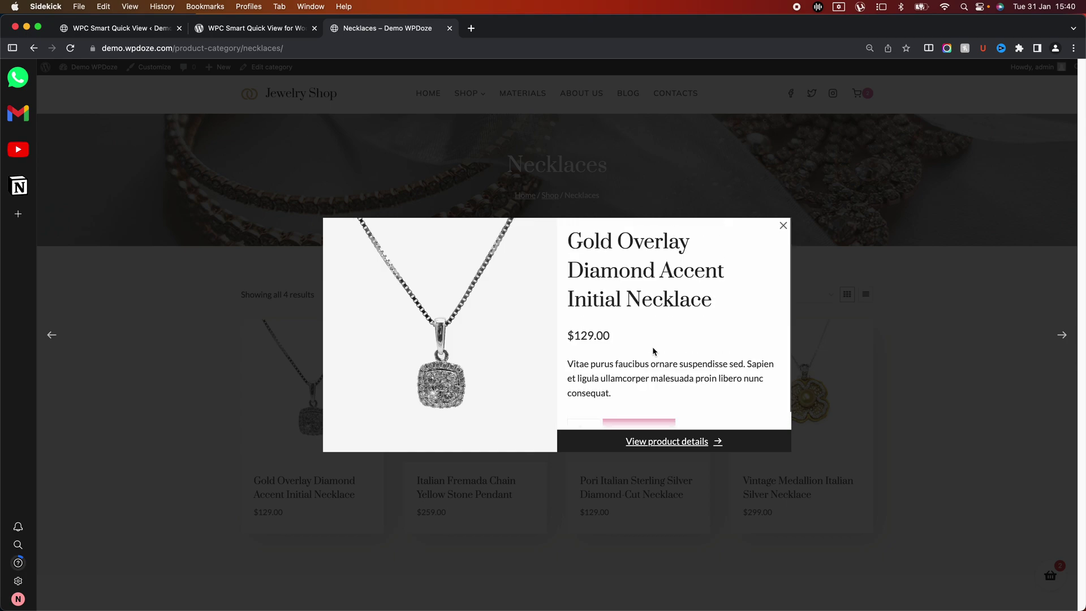
click(782, 225)
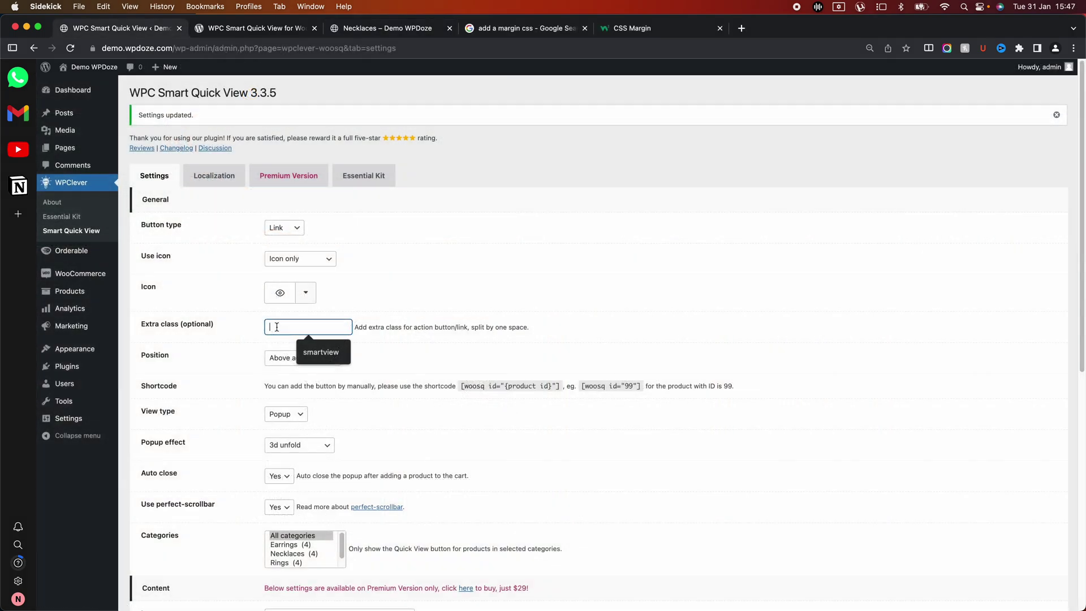
Step: Set the quick view's Extra class to smartview in the plugin settings and save the changes
text(smartview)
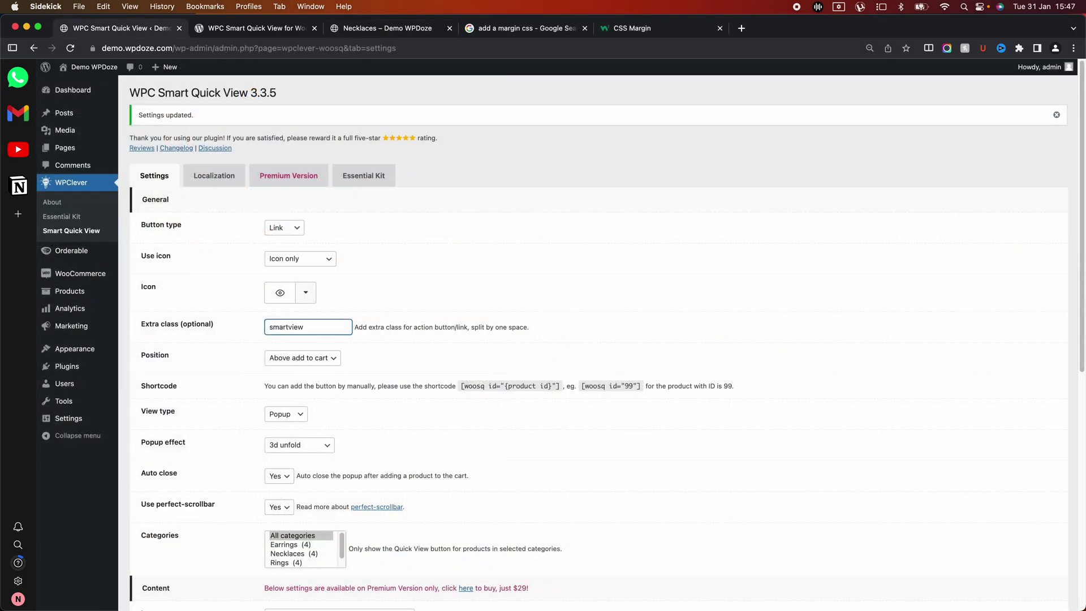
scroll(629, 301, down, 10)
click(187, 560)
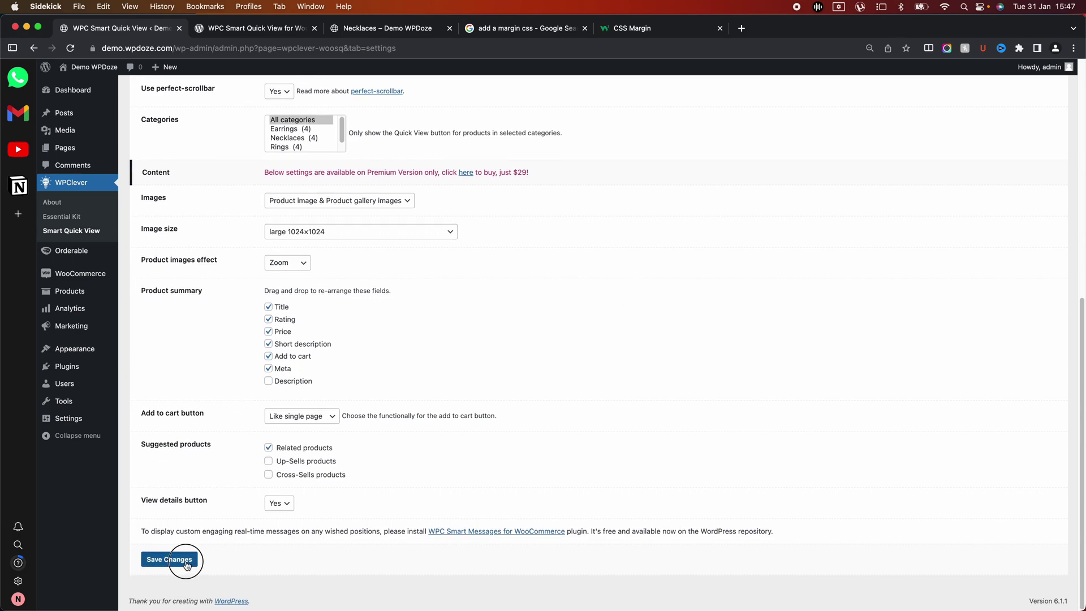
scroll(432, 327, up, 3)
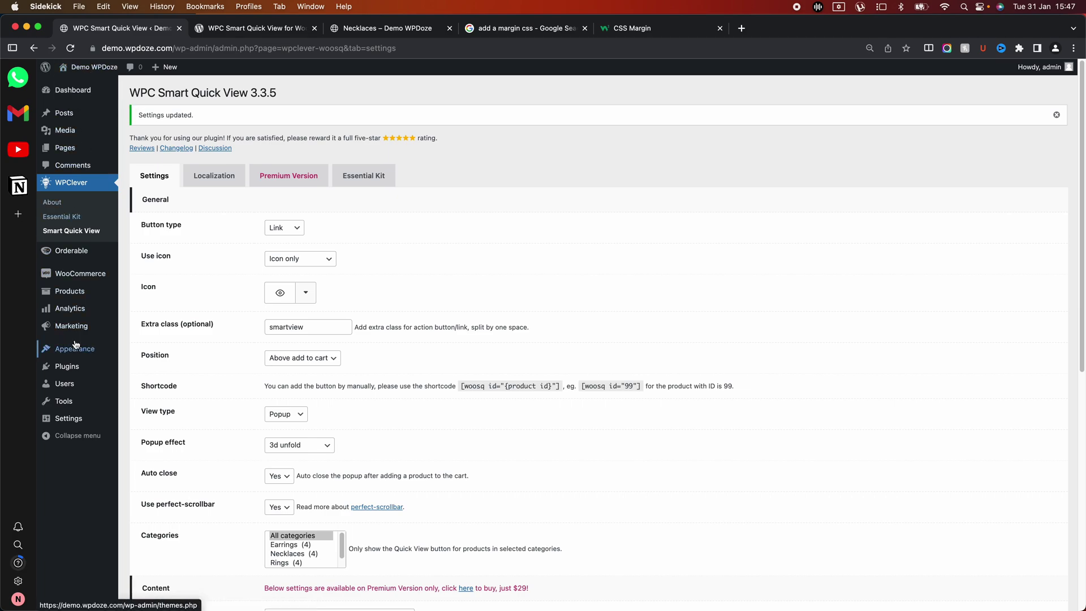
Step: Open Additional CSS in the theme Customizer and review the .smartview rule and its margin-right declaration
mouse_move(81, 357)
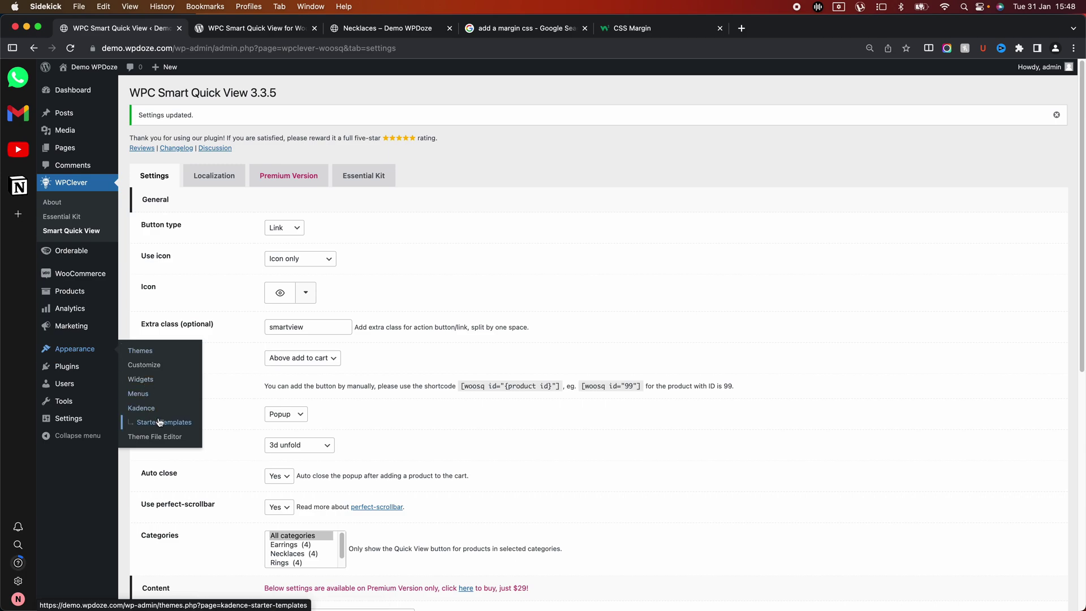
click(153, 366)
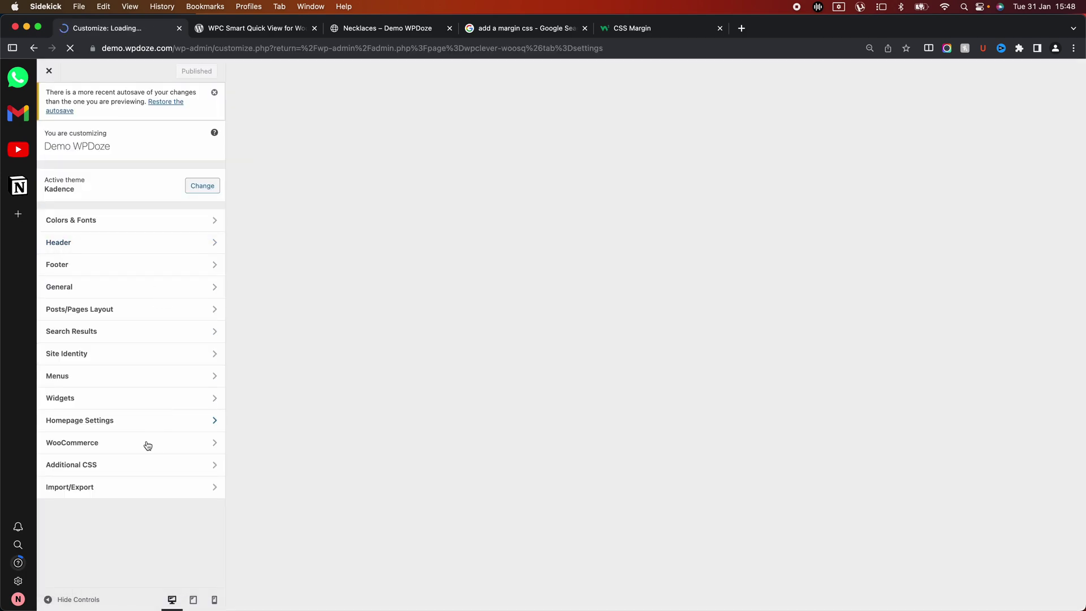
click(126, 465)
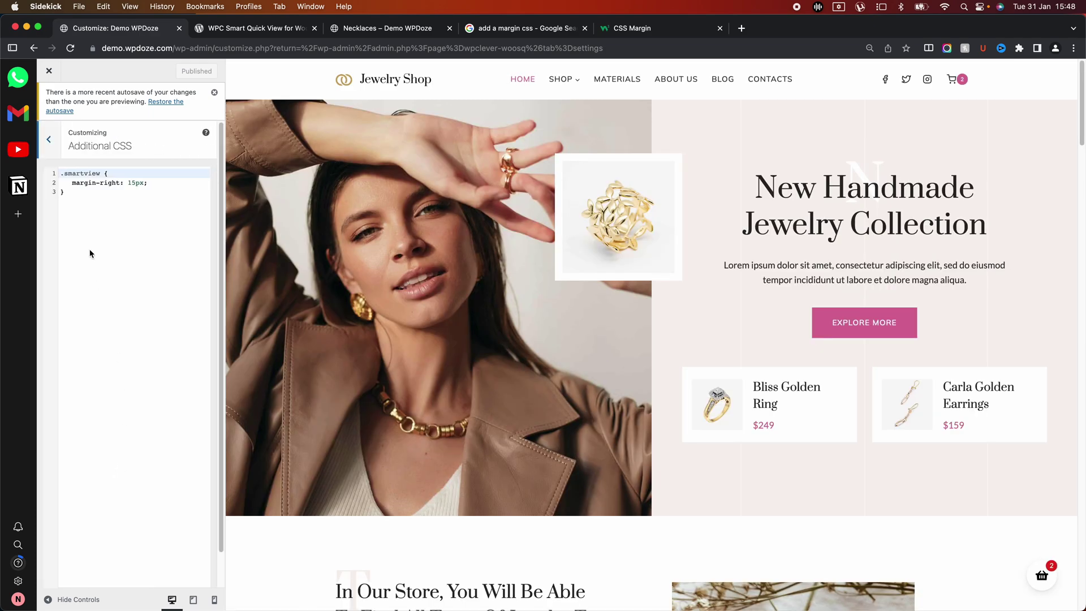
click(73, 174)
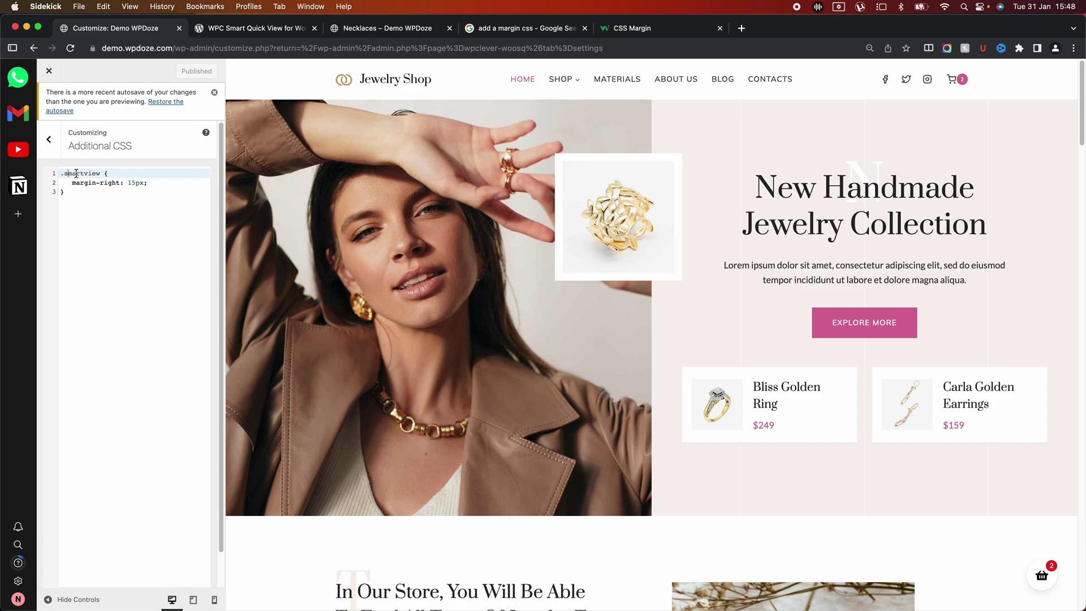
drag(99, 174, 64, 175)
click(71, 179)
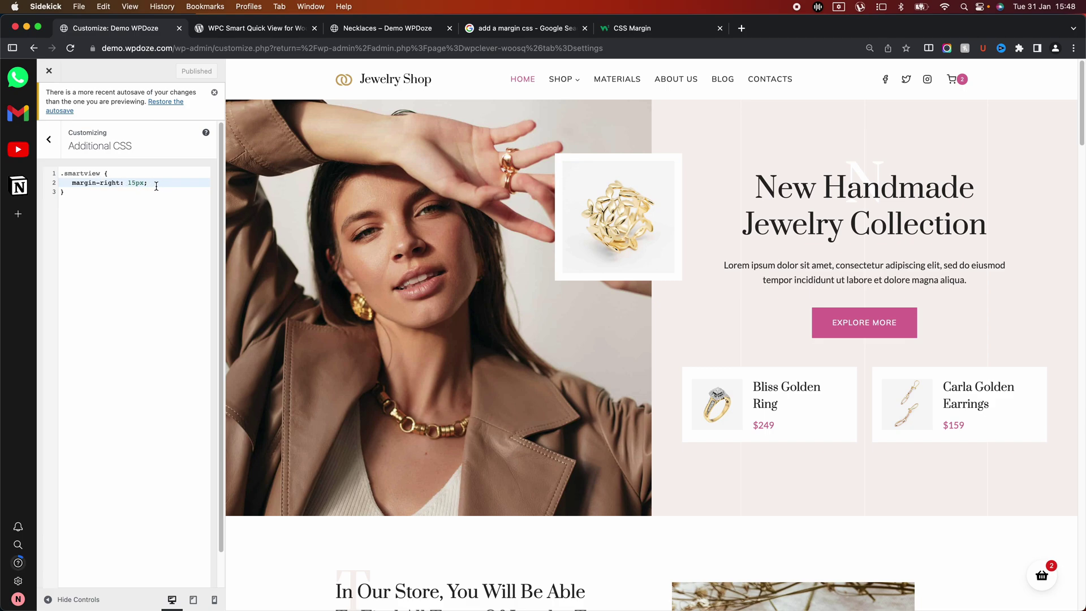
drag(119, 183, 148, 185)
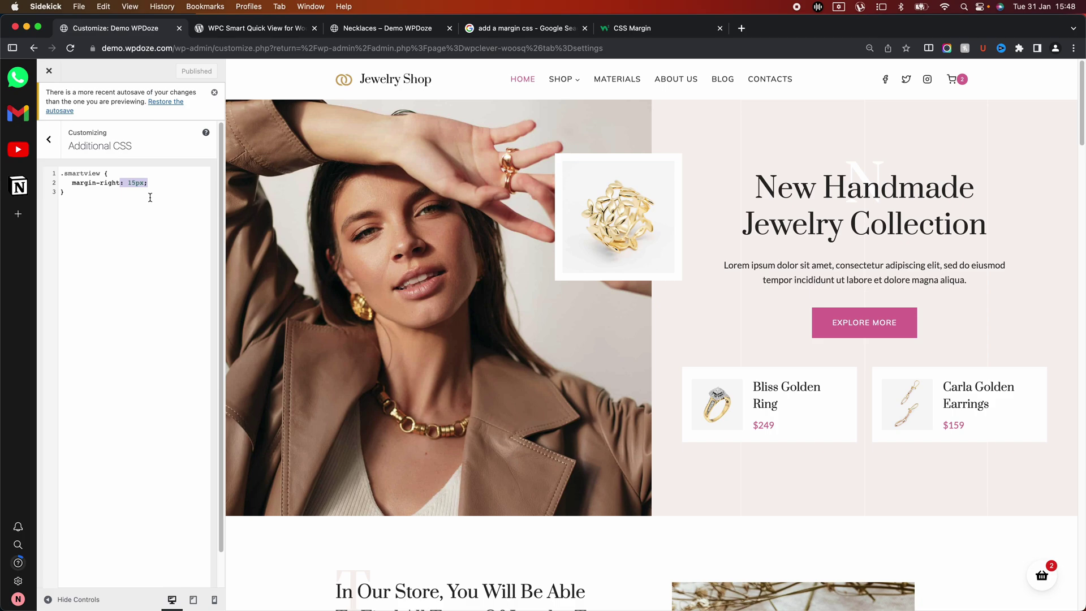
scroll(150, 197, down, 1)
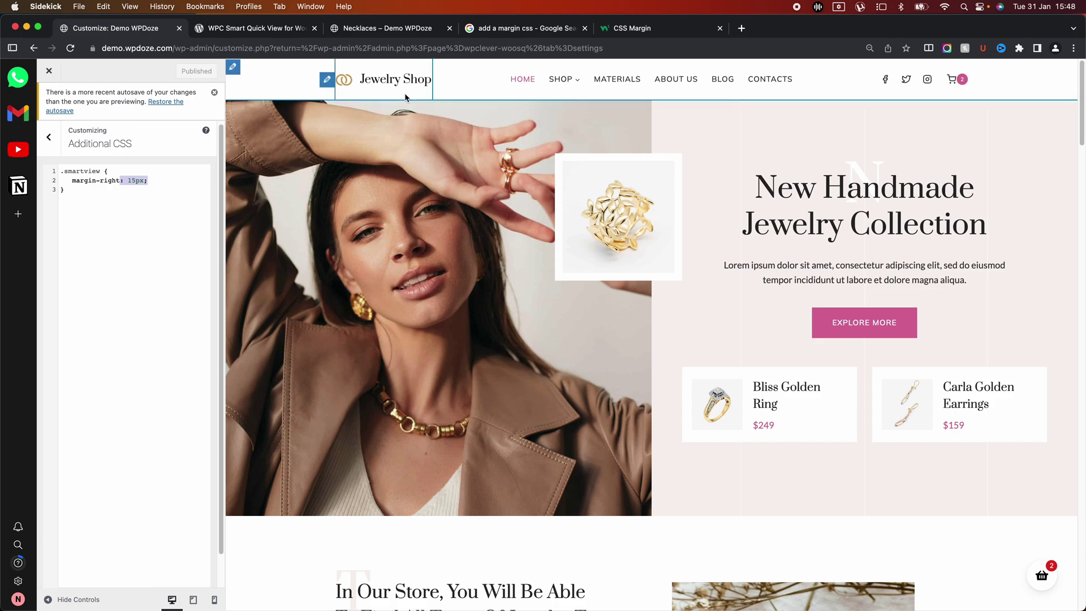
Step: Reload the Necklaces page, check the eye icon's spacing from Add to cart, and test the first necklace's quick view popup
click(384, 34)
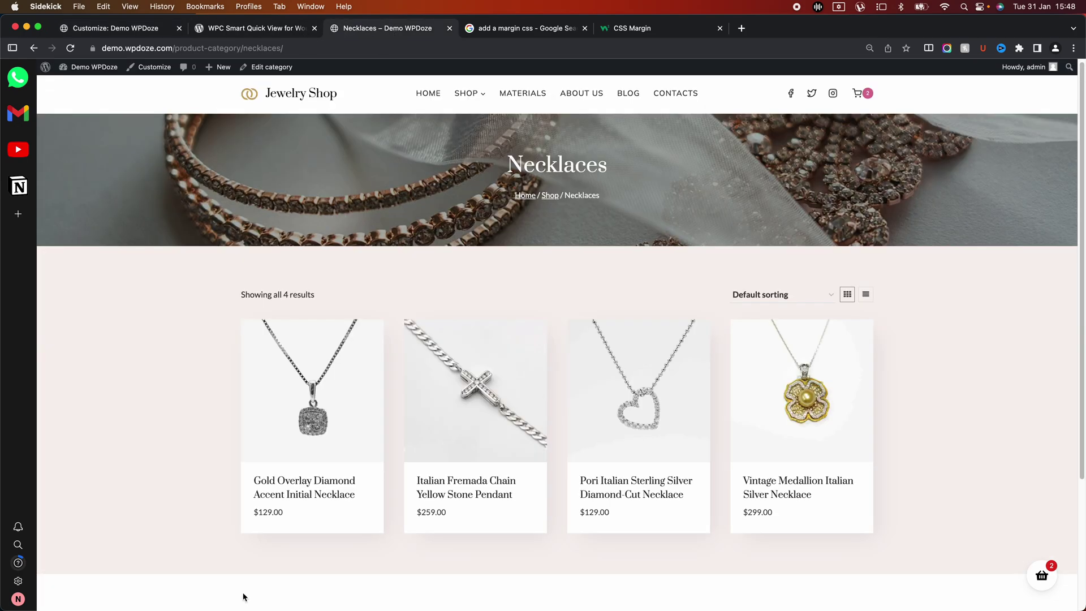
mouse_move(288, 489)
click(305, 48)
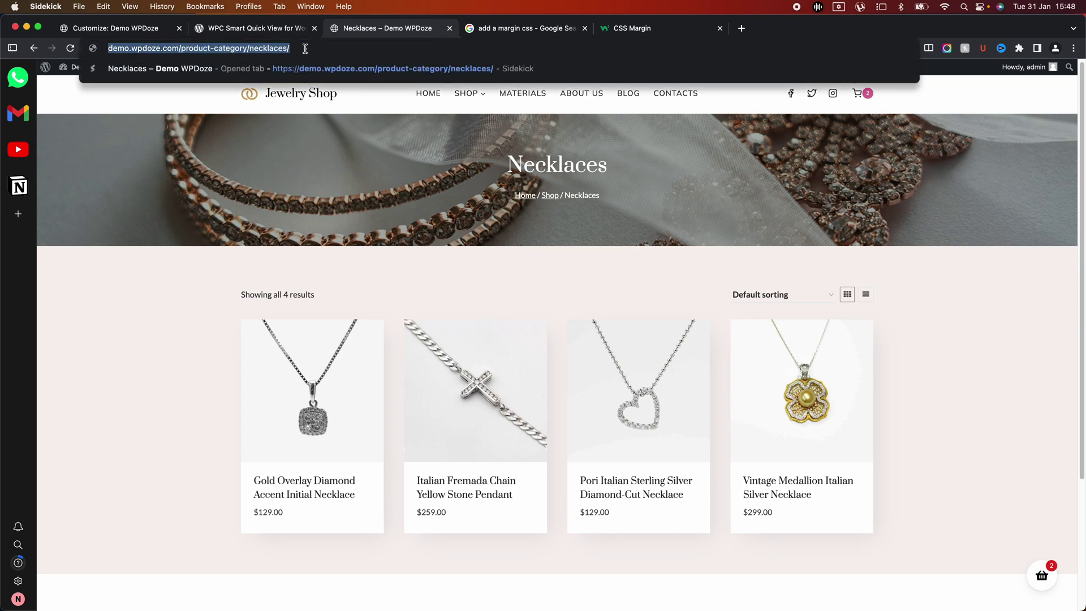
key(Return)
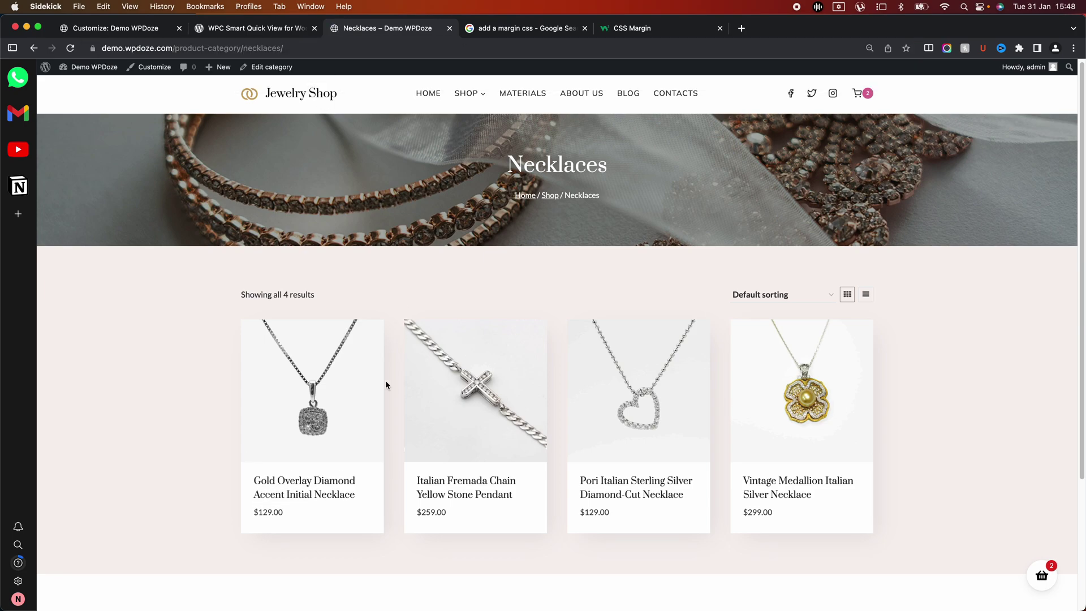
mouse_move(308, 474)
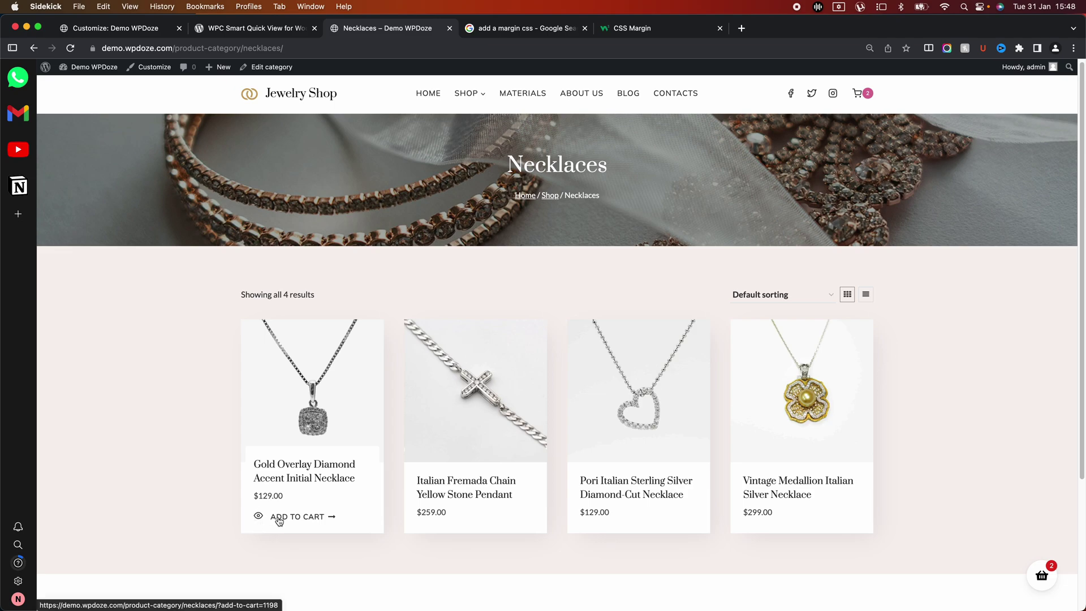
click(258, 516)
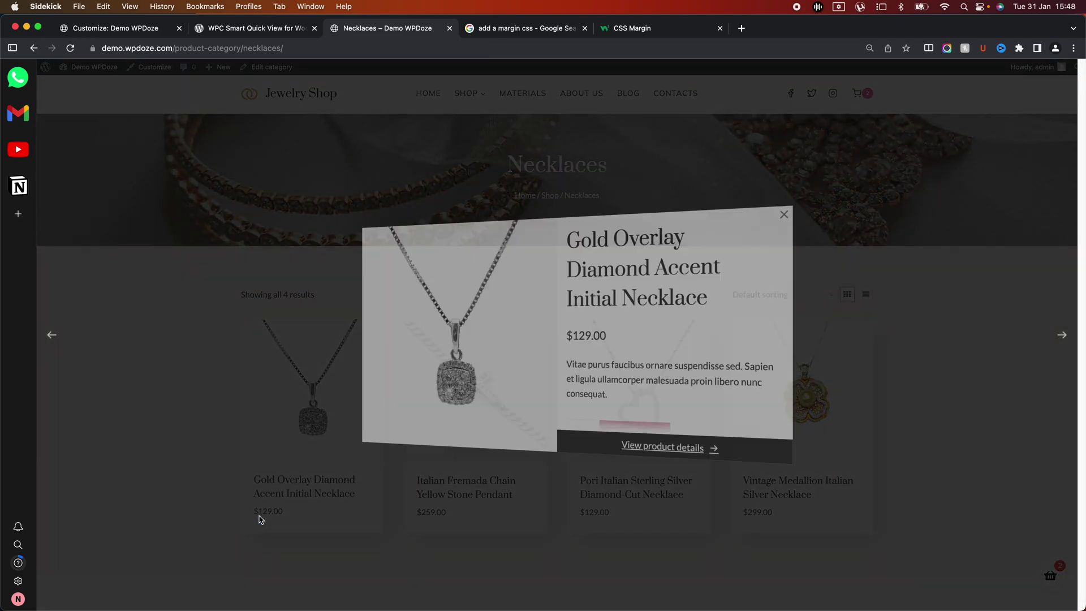
click(784, 228)
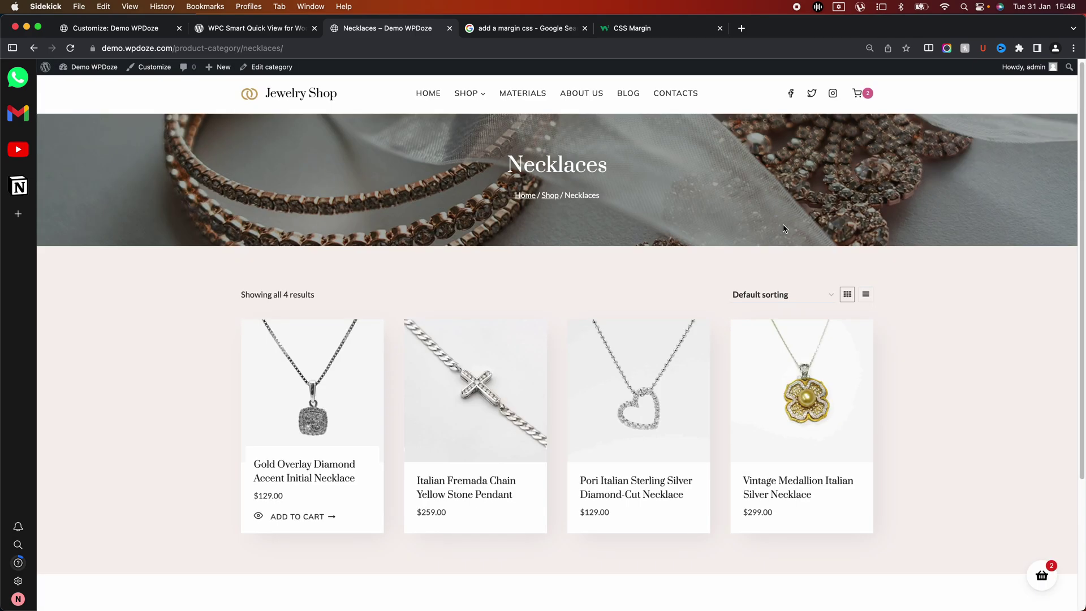
scroll(642, 295, down, 3)
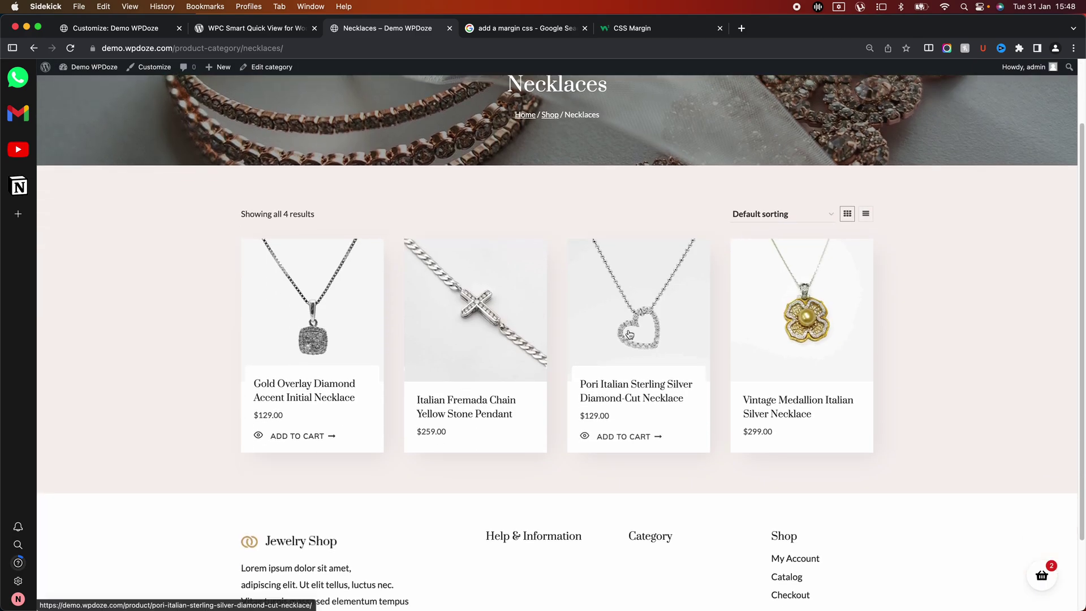
mouse_move(432, 373)
scroll(422, 366, up, 3)
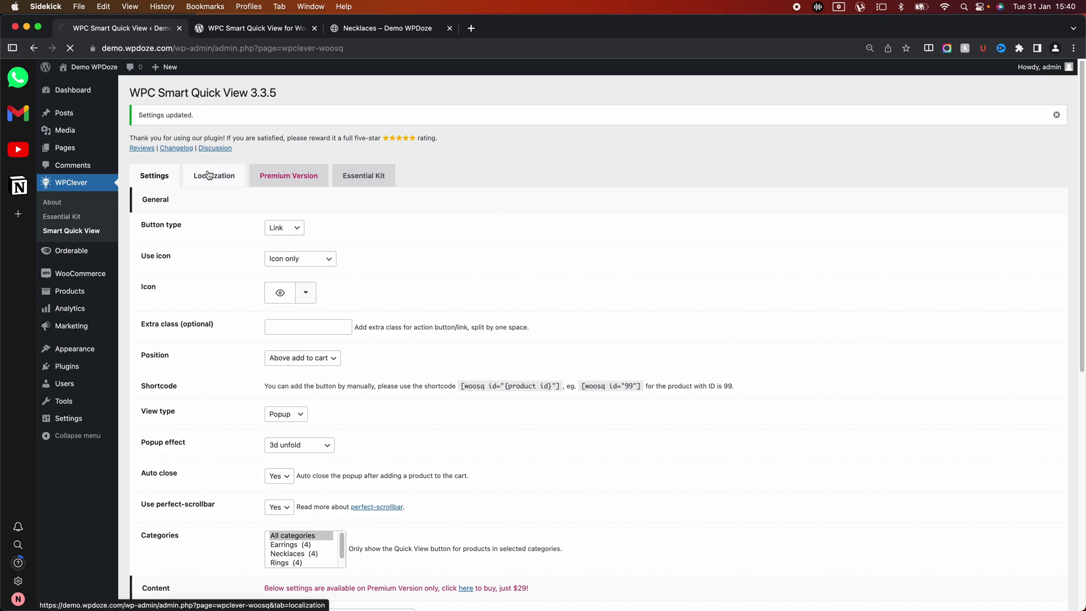
Step: Open the plugin's Localization settings and review the text fields, from Button text to View details text
click(208, 174)
click(328, 203)
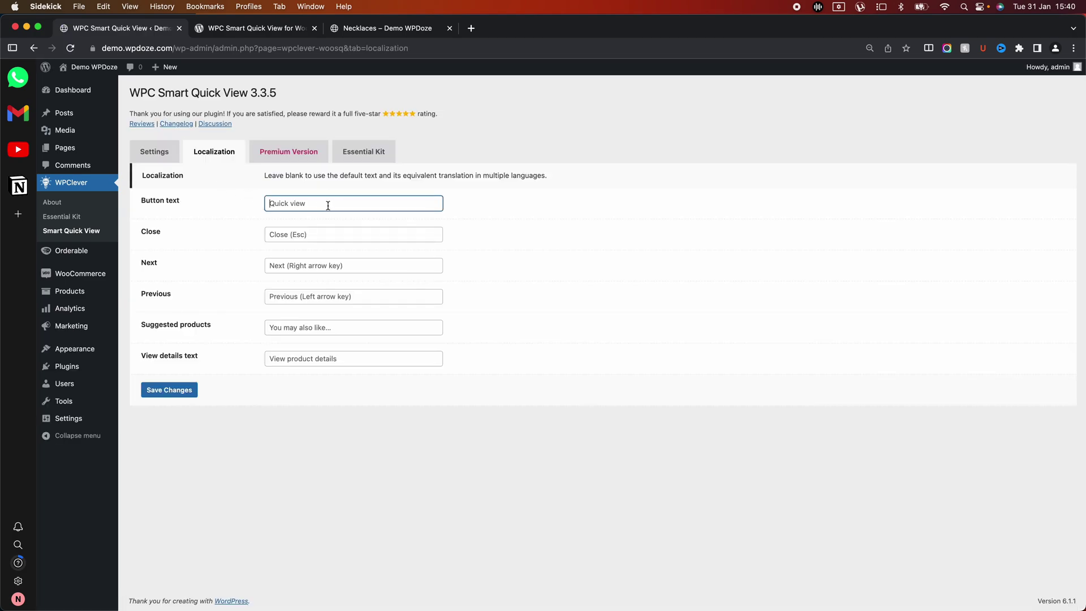
click(300, 233)
click(301, 263)
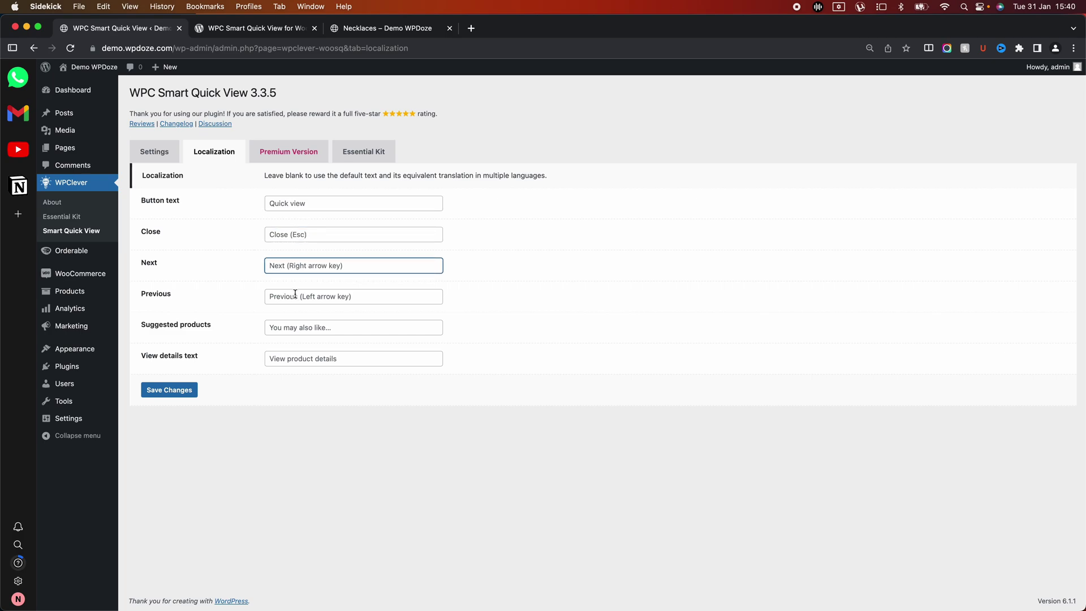
click(296, 327)
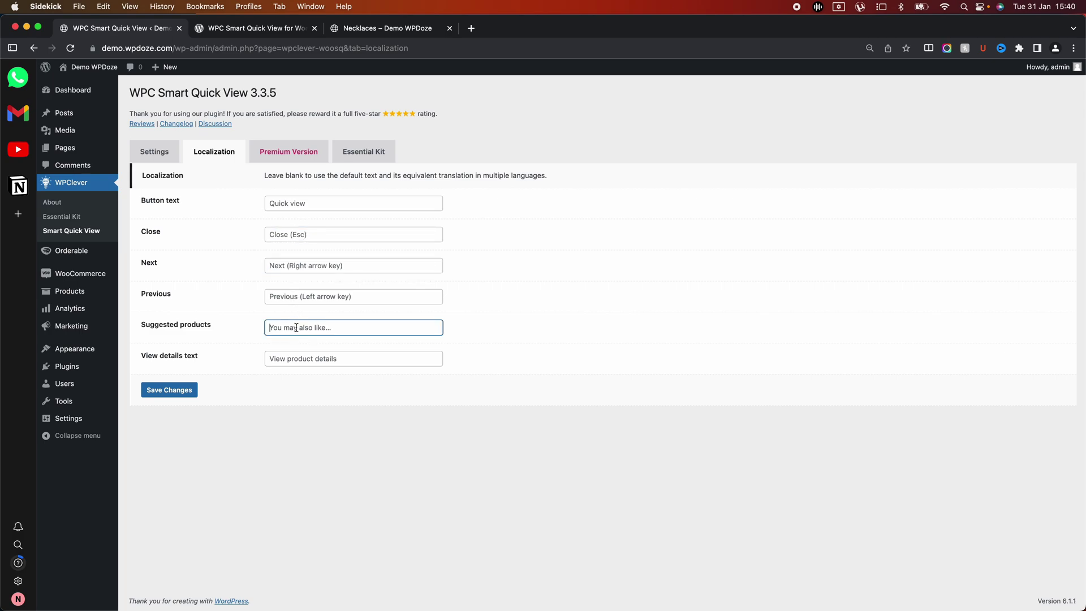
click(295, 358)
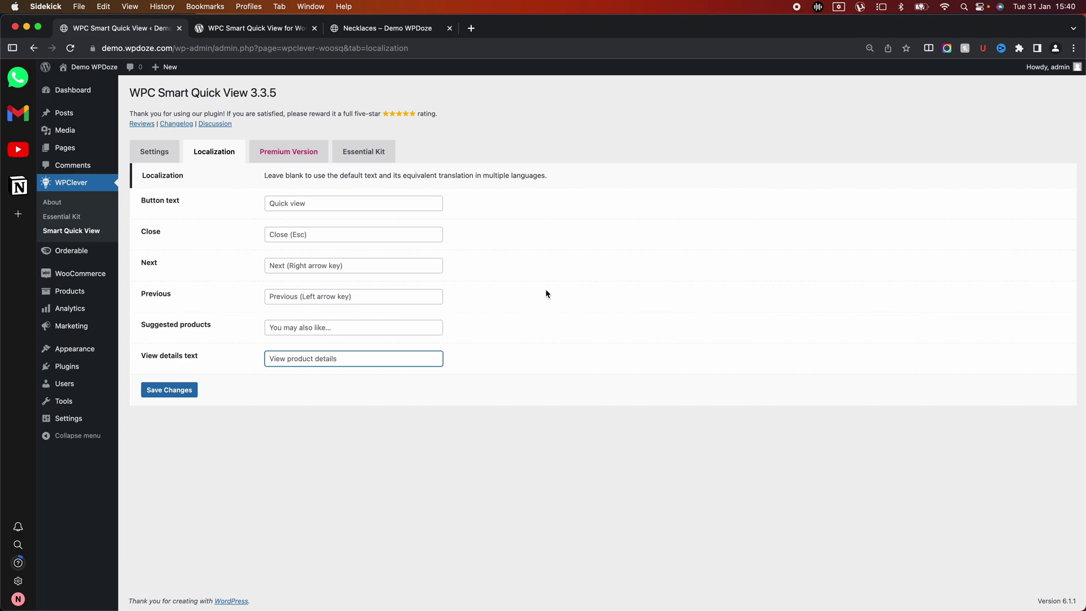